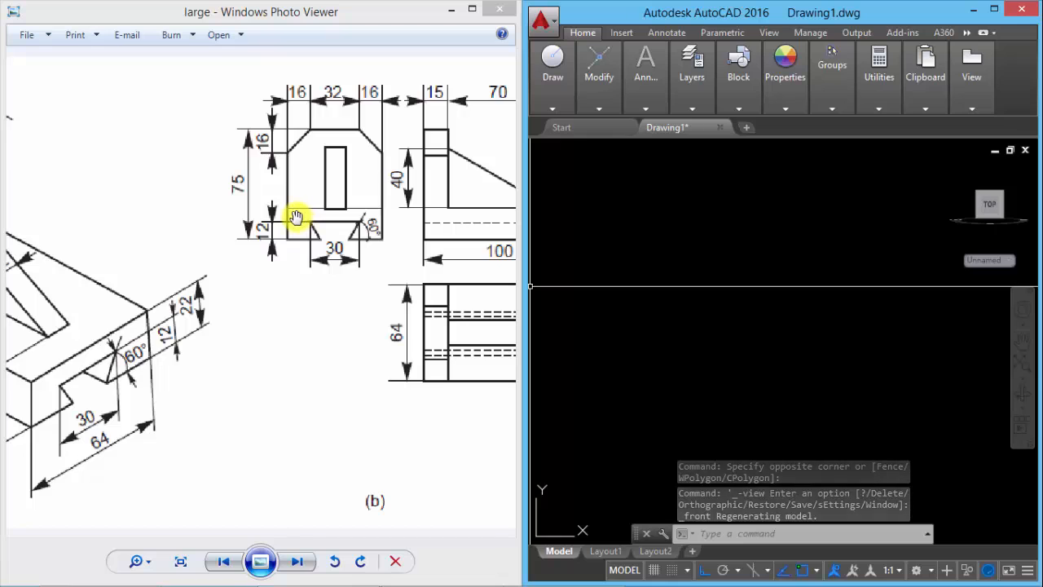
# Draw a 64 × 22 rectangle as the outline of the base's end face
pyautogui.moveTo(203, 305); pyautogui.dragTo(273, 302)
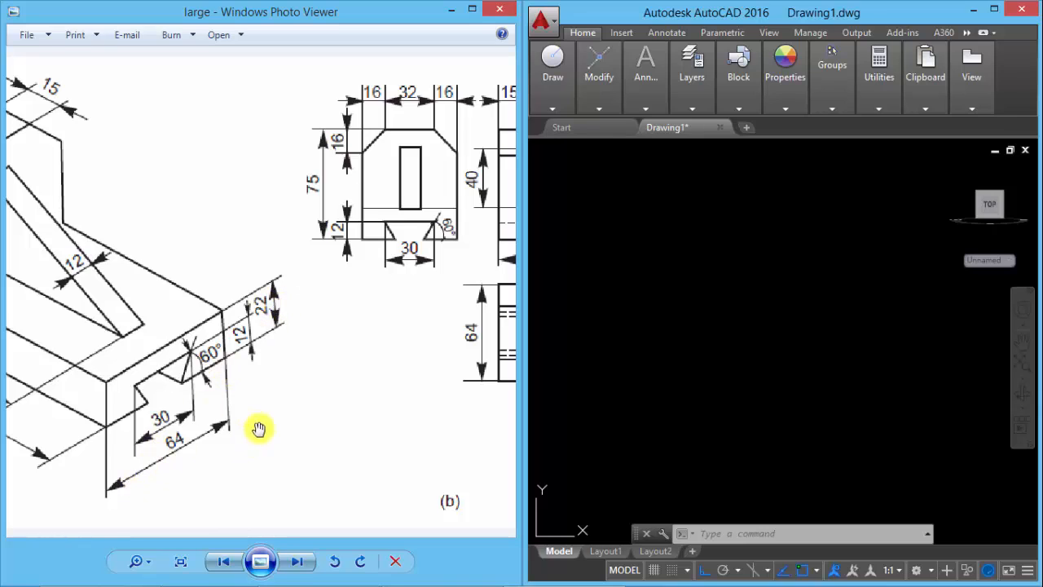
pyautogui.click(741, 273)
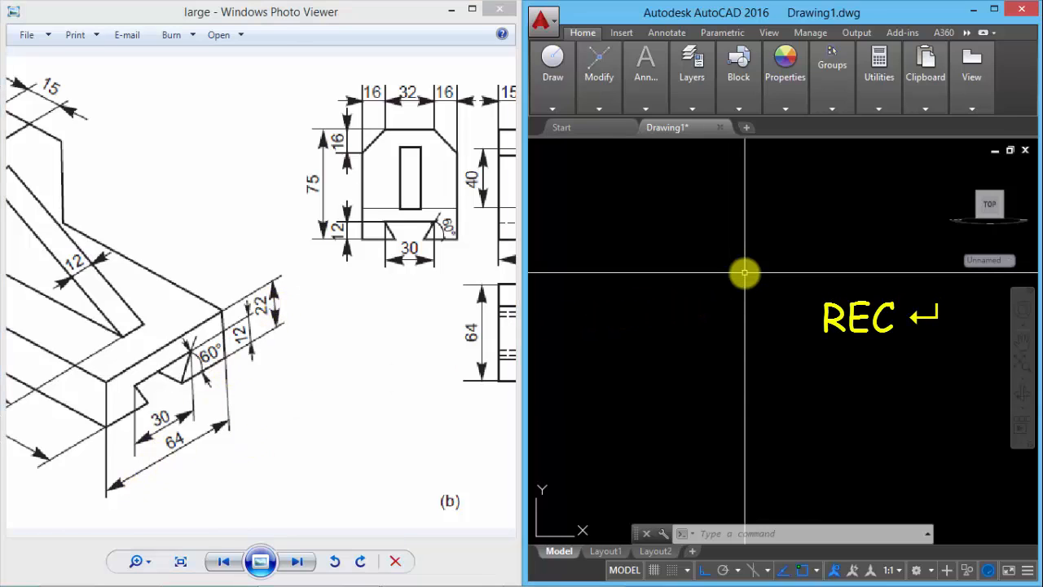
pyautogui.write('re')
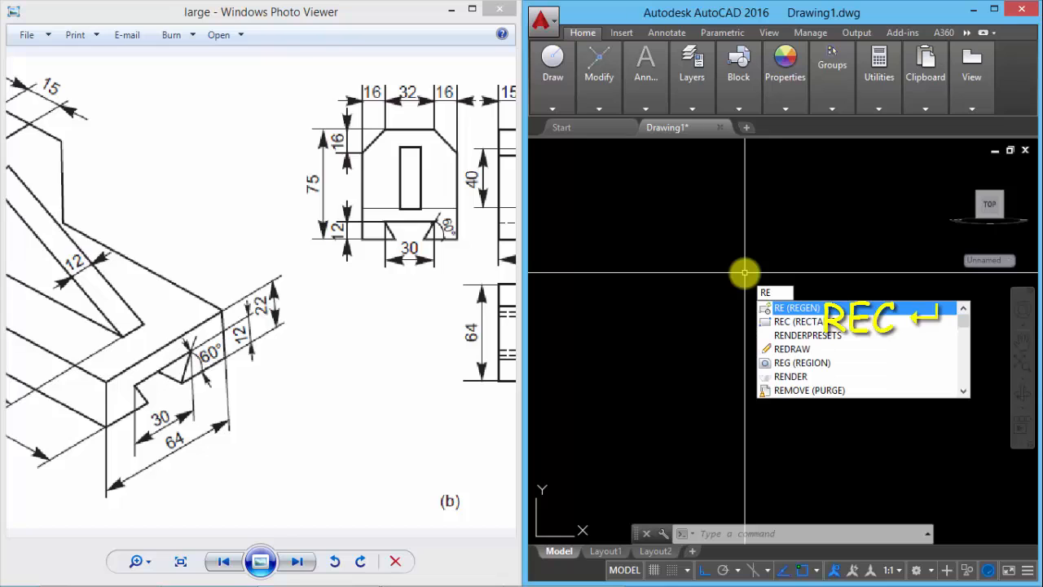
pyautogui.write('c')
pyautogui.press('Return')
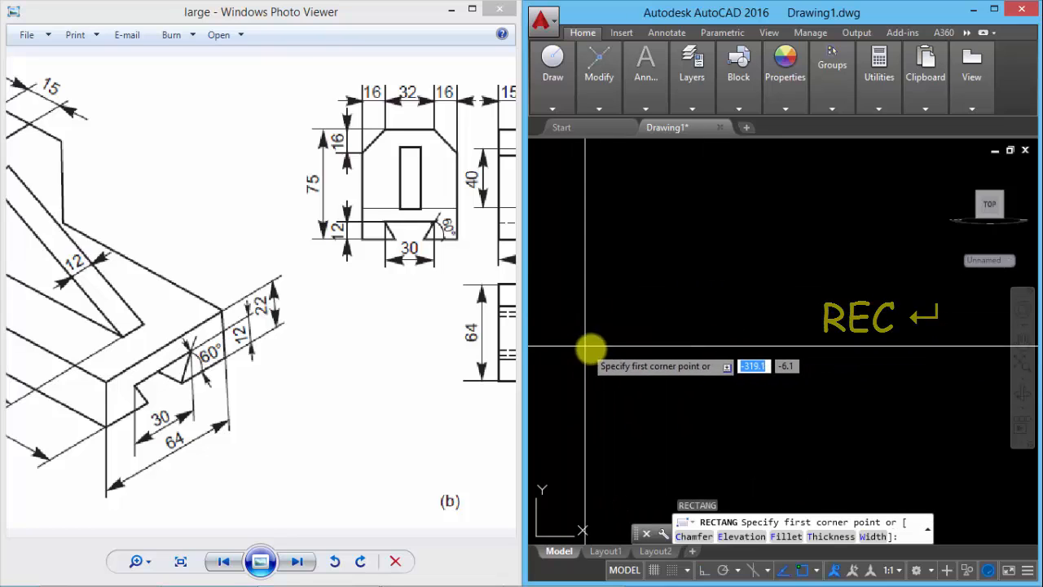
pyautogui.click(628, 358)
pyautogui.press('F8')
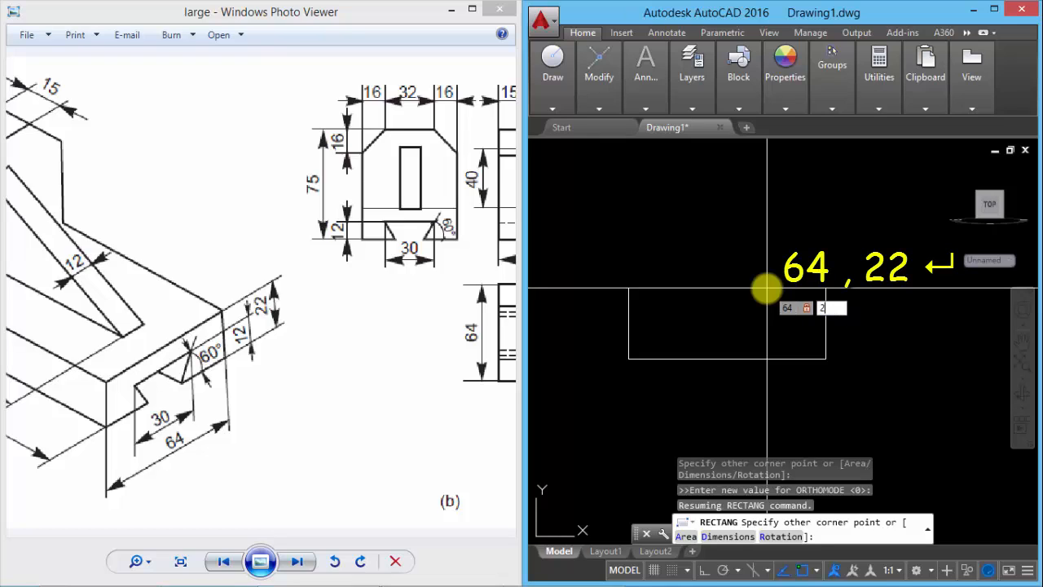
pyautogui.press('Return')
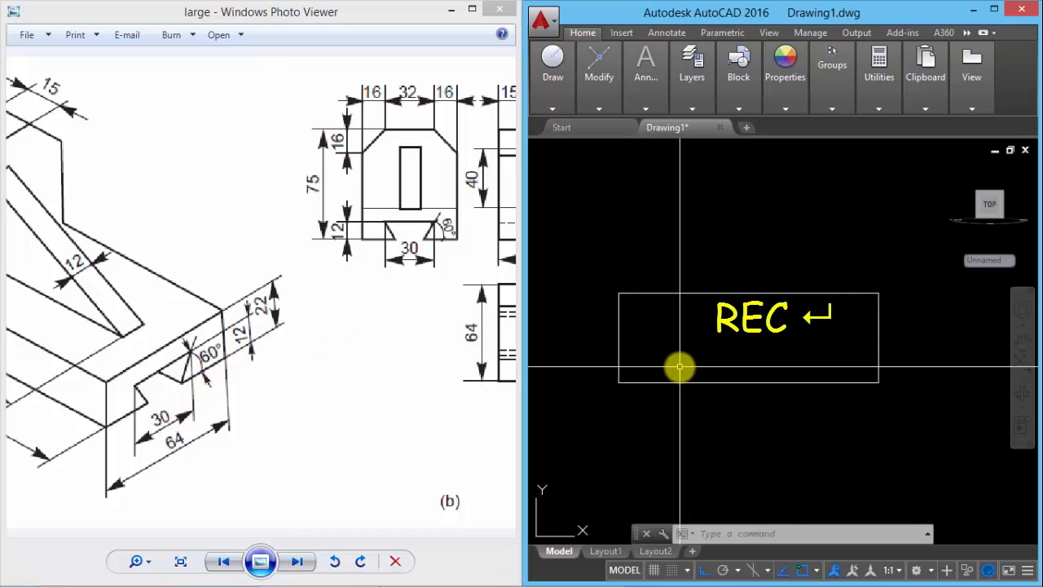
# Draw a 30 × 12 rectangle inside the base outline, starting from its lower-left corner
pyautogui.press('Return')
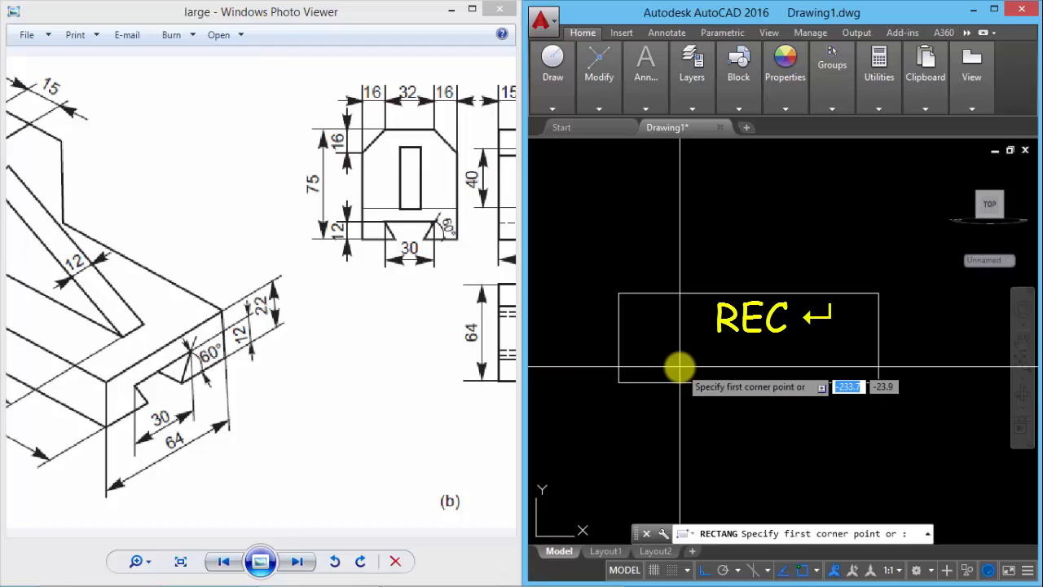
pyautogui.click(619, 381)
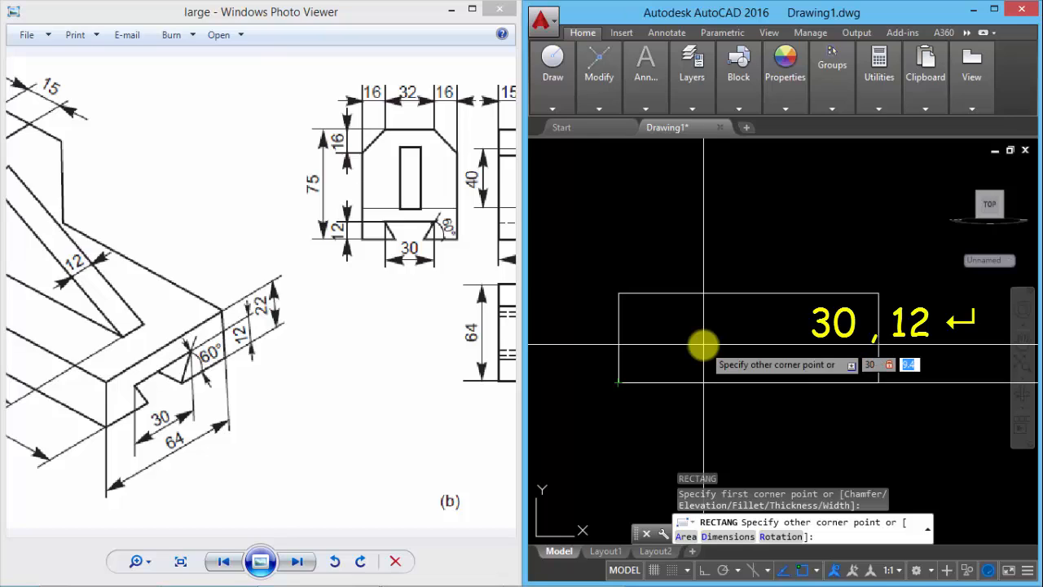
pyautogui.press('Return')
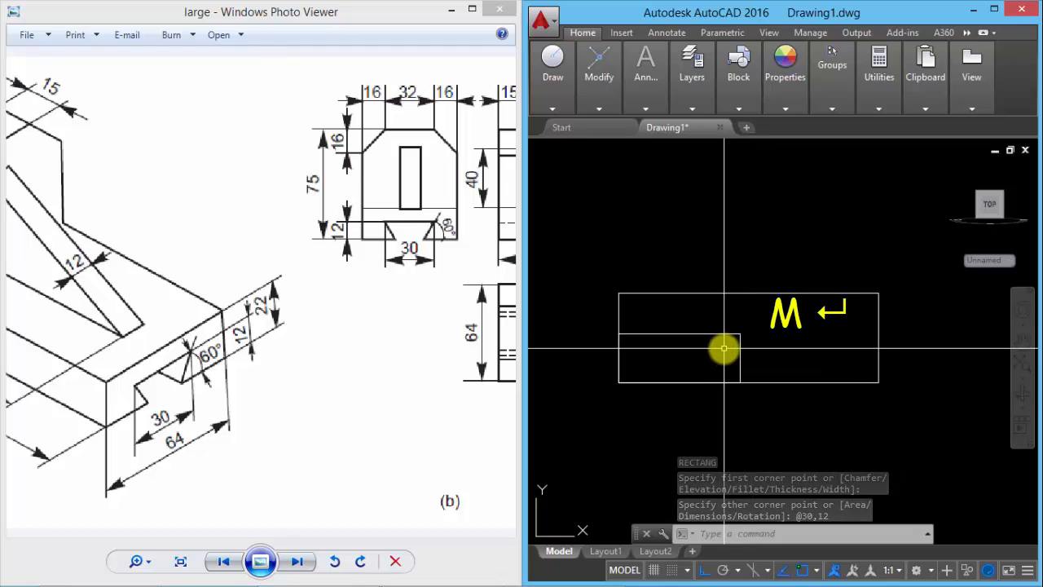
# Move the 30 × 12 rectangle by its bottom midpoint onto the midpoint of the base outline's bottom edge, checking the object snap settings
pyautogui.write('m')
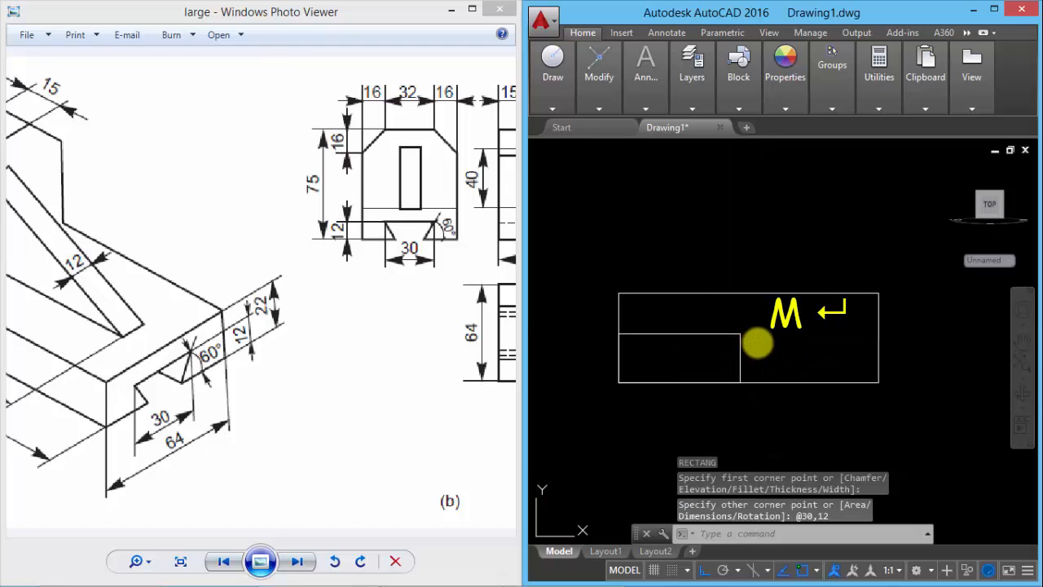
pyautogui.press('Return')
pyautogui.click(728, 336)
pyautogui.press('Return')
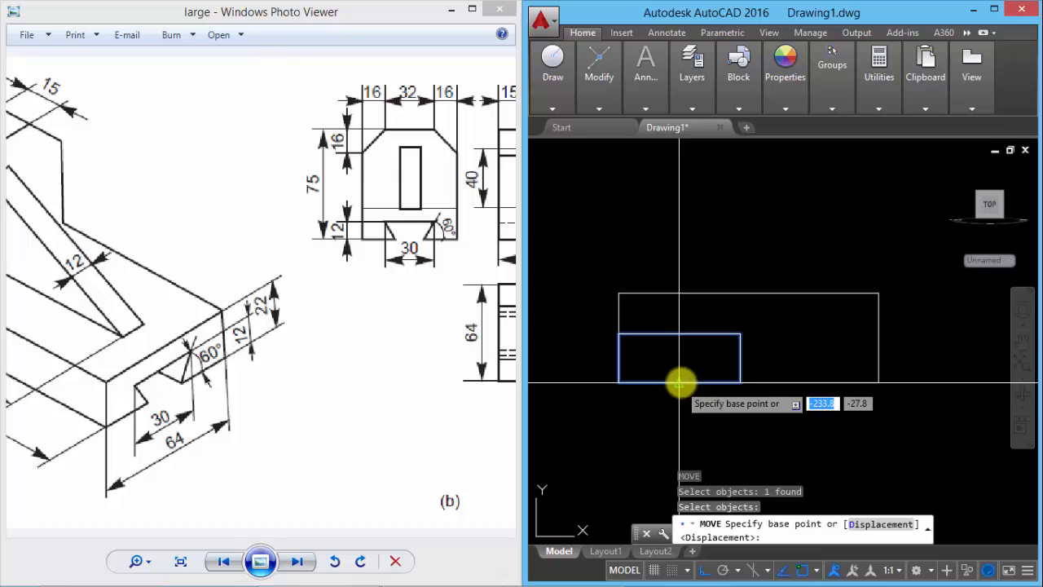
pyautogui.keyDown('ctrl'); pyautogui.rightClick(748, 259); pyautogui.keyUp('ctrl')
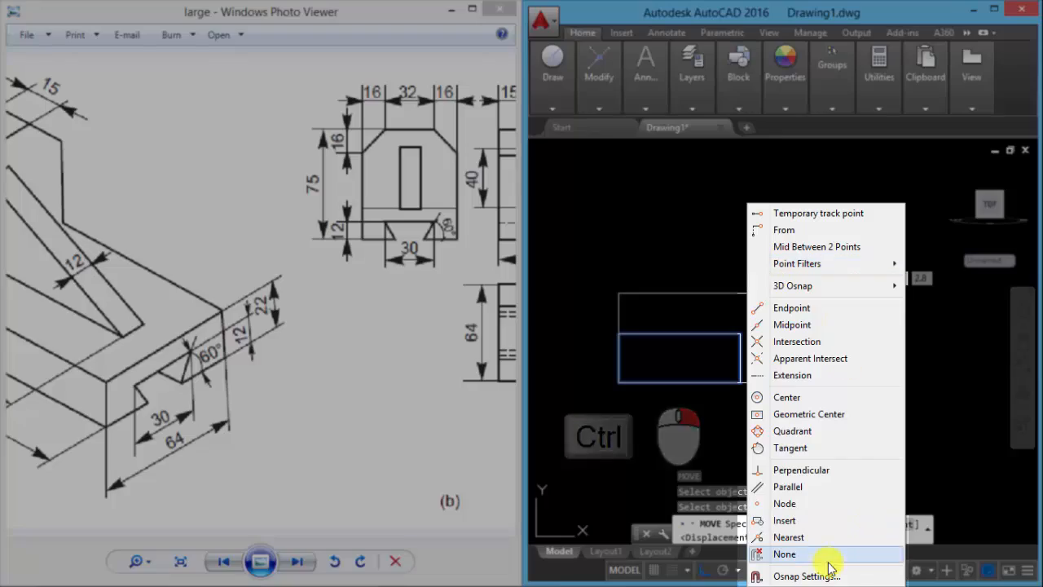
pyautogui.click(830, 575)
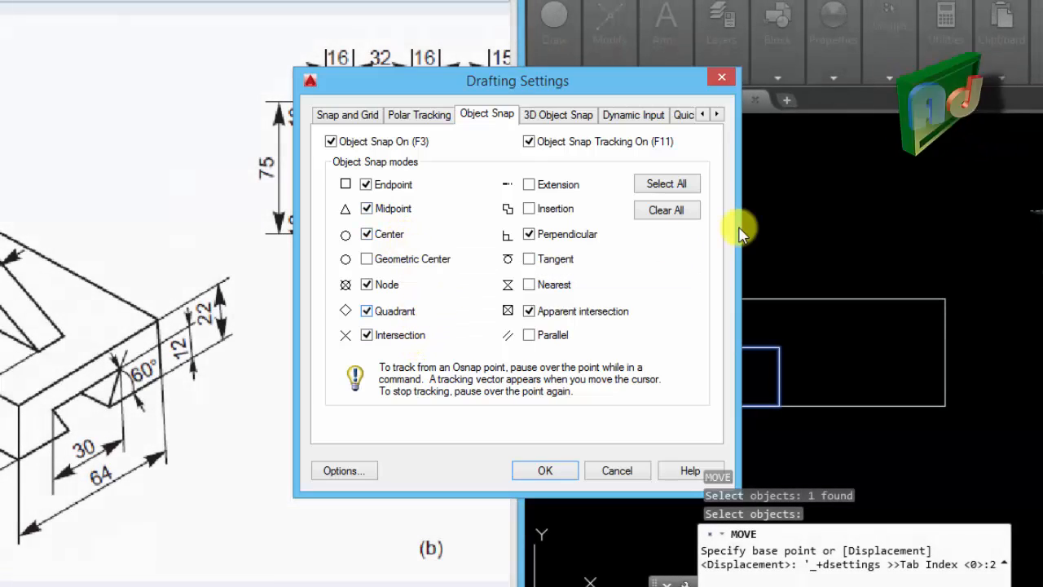
pyautogui.click(554, 470)
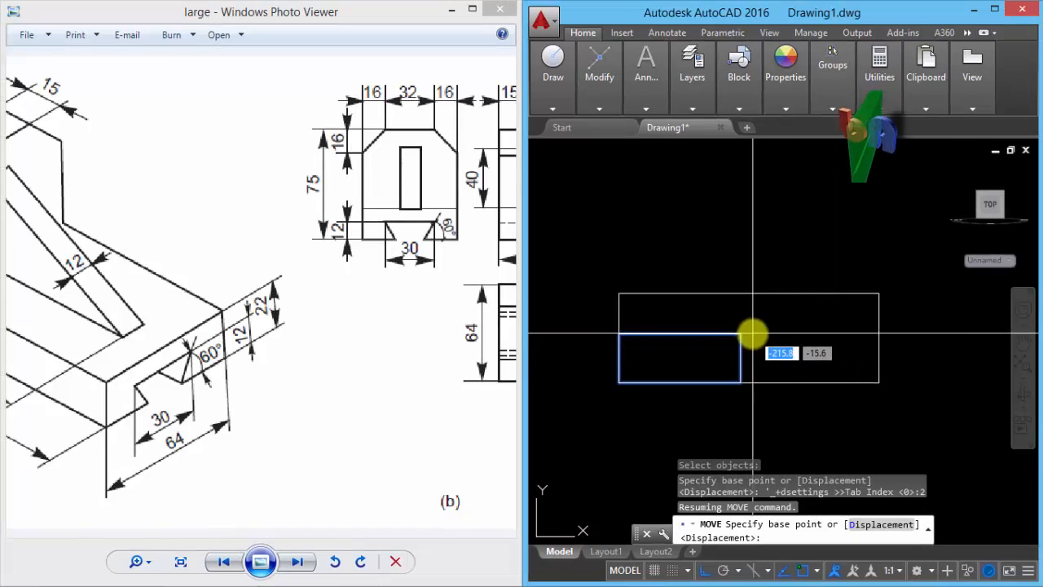
pyautogui.click(680, 383)
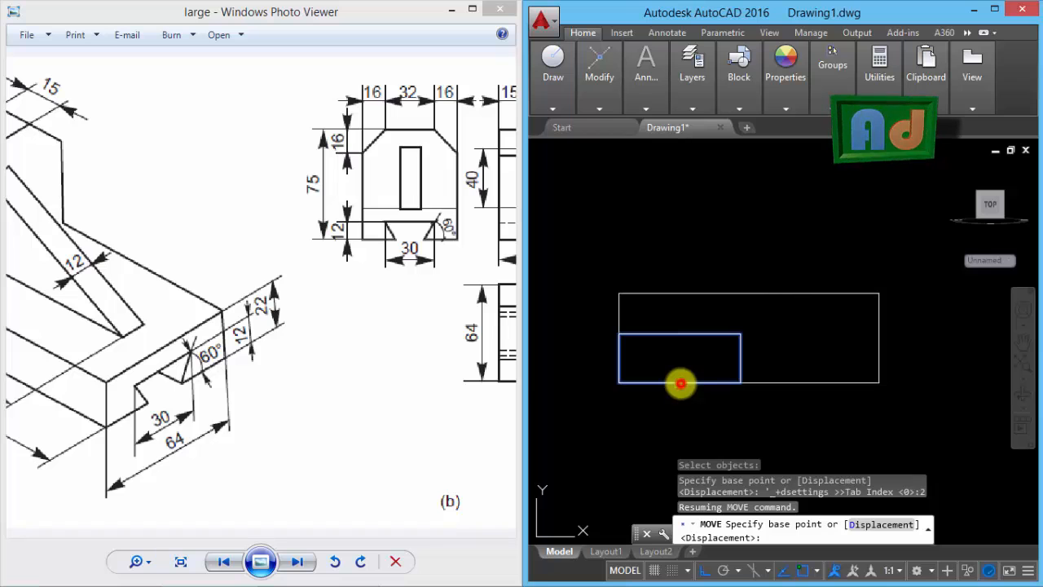
pyautogui.click(754, 382)
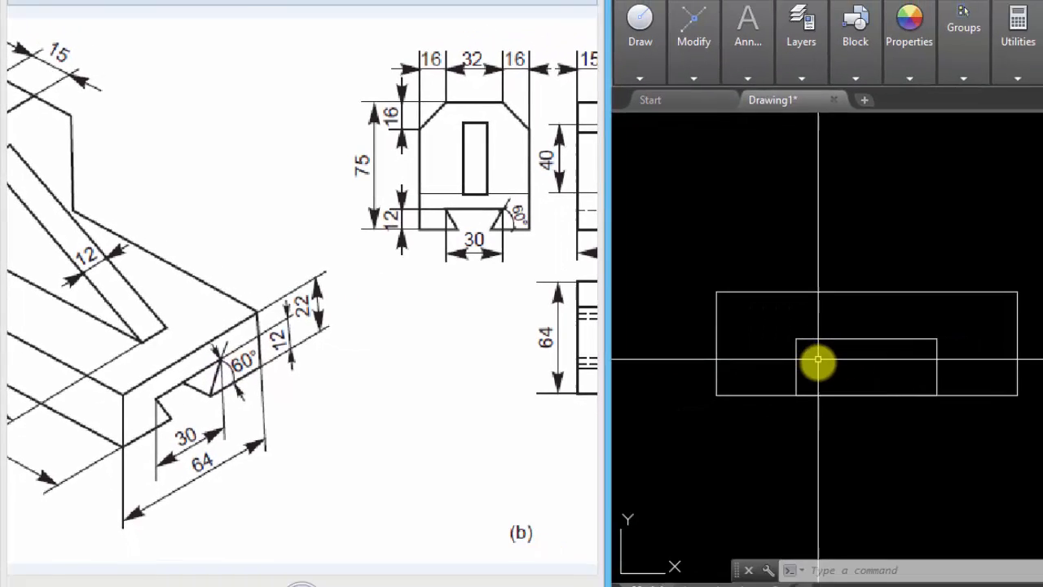
# Draw a line from the inner rectangle's upper-left corner with length 20 at an angle of -60°
pyautogui.write('L')
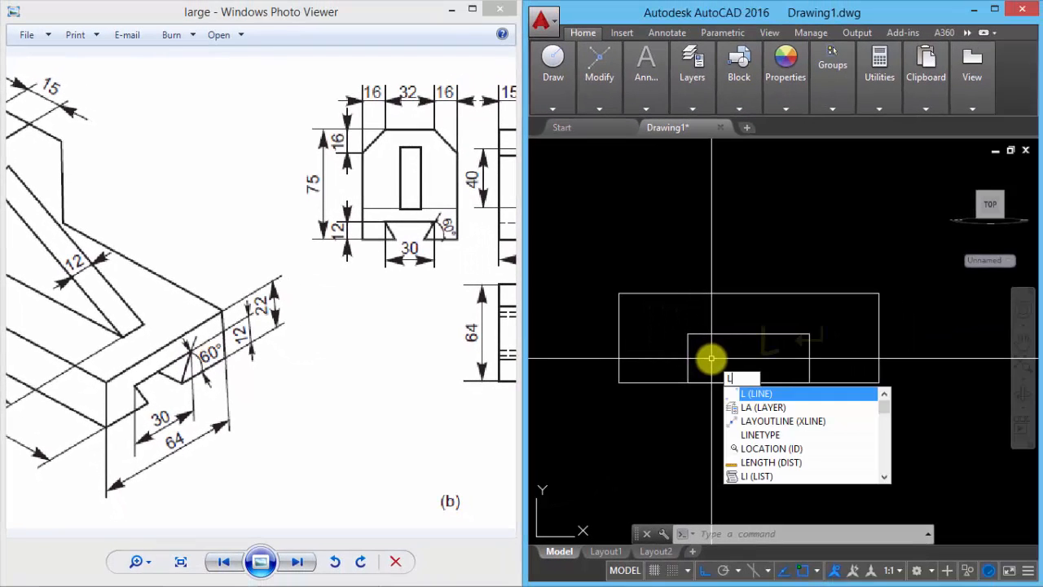
pyautogui.press('Return')
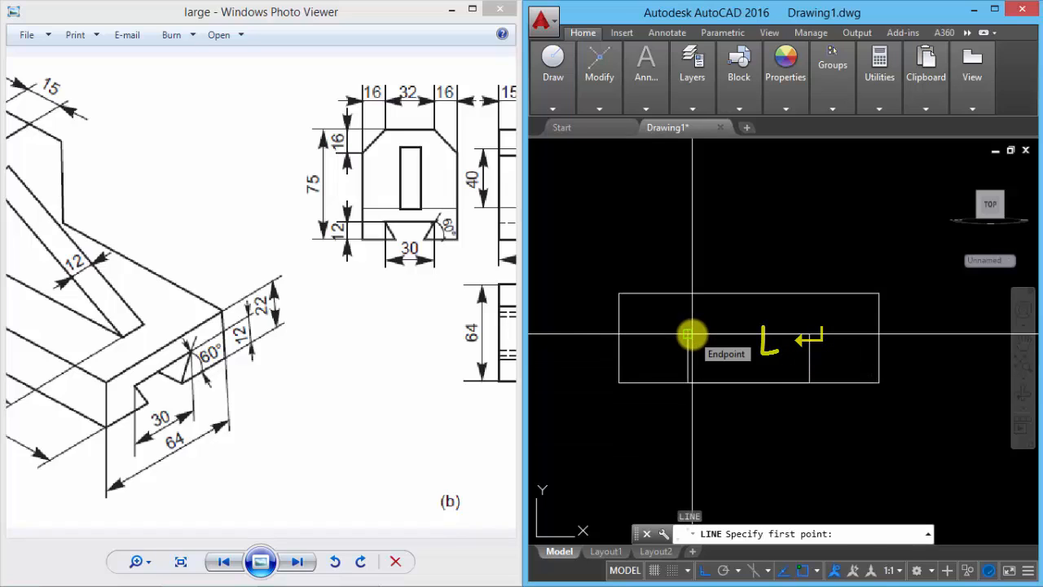
pyautogui.click(689, 334)
pyautogui.press('F8')
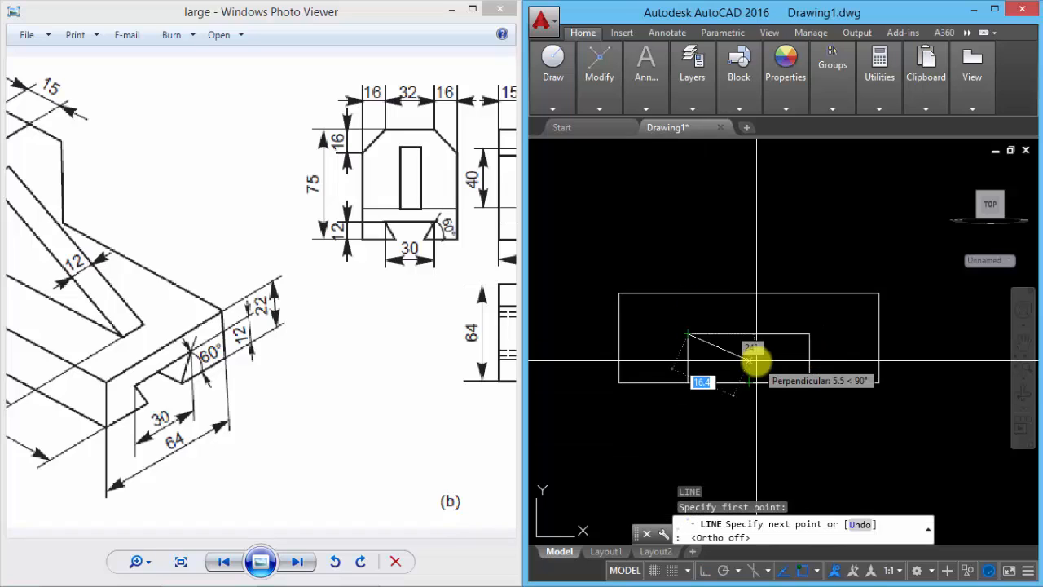
pyautogui.press('shift')
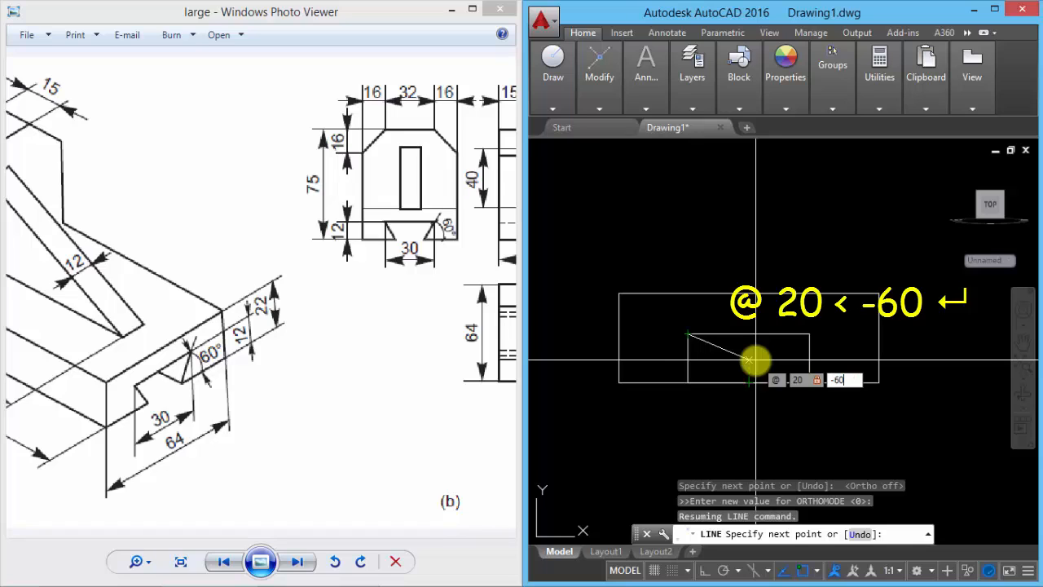
pyautogui.press('Return')
pyautogui.press('Return')
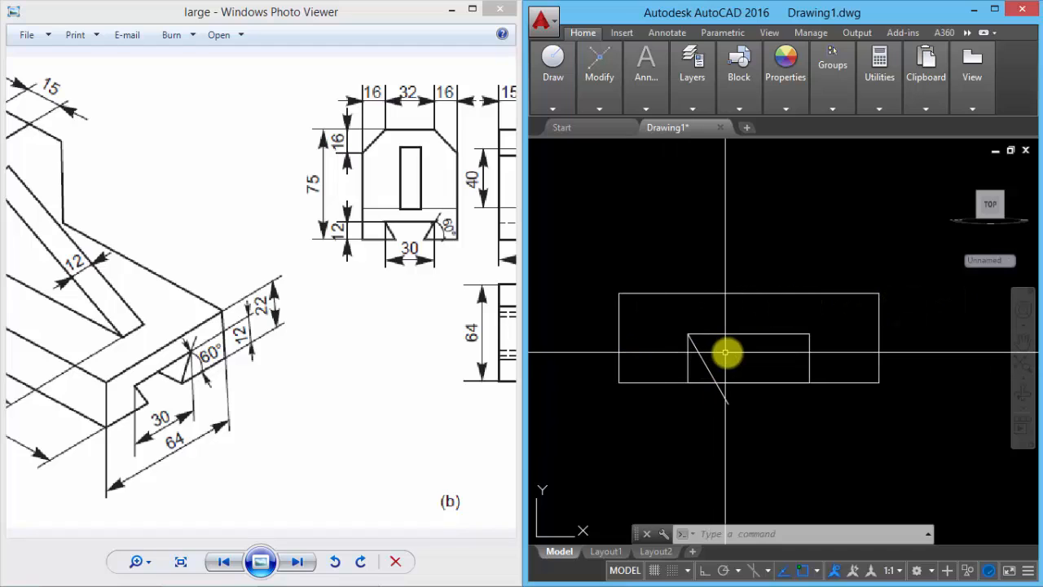
# Mirror the slanted line about the inner rectangle's vertical centreline, keeping the source line
pyautogui.write('mi')
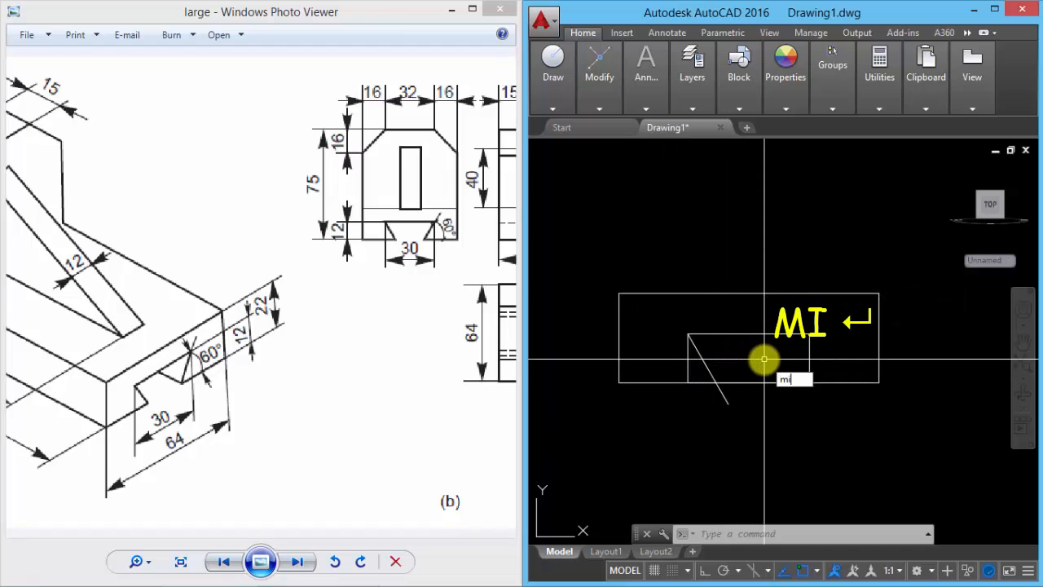
pyautogui.press('Return')
pyautogui.click(705, 362)
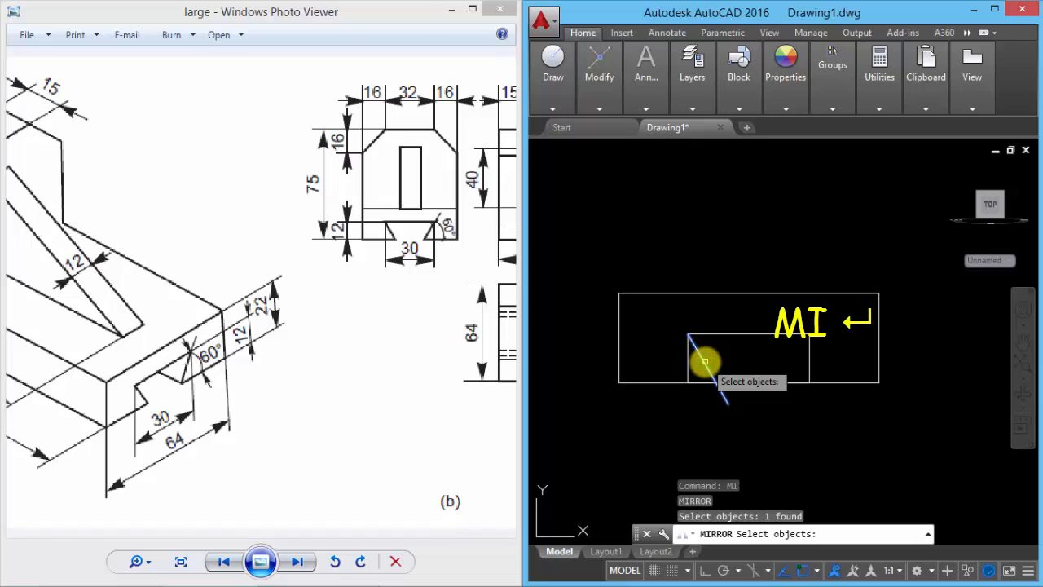
pyautogui.press('Return')
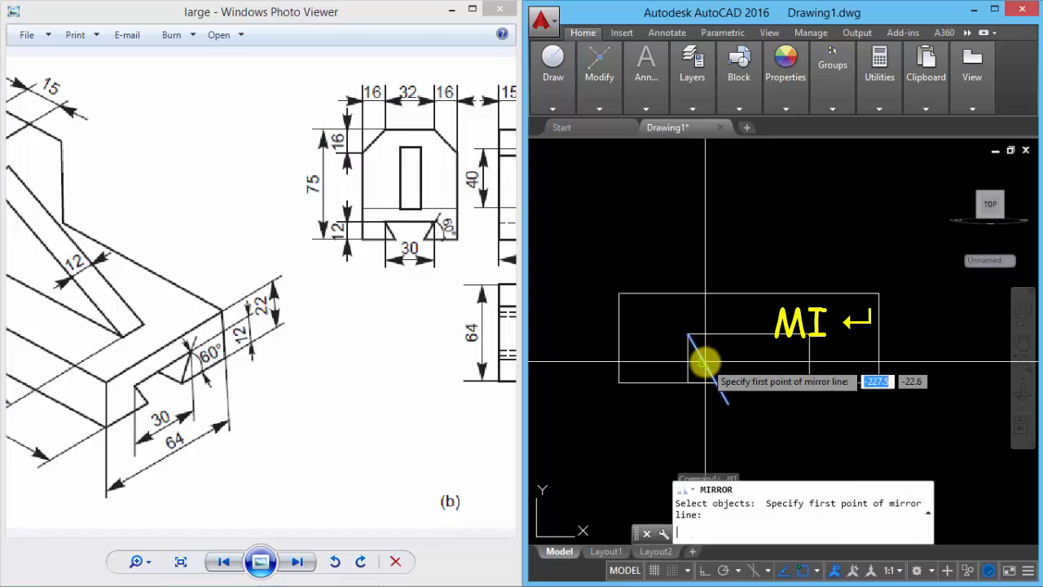
pyautogui.click(749, 335)
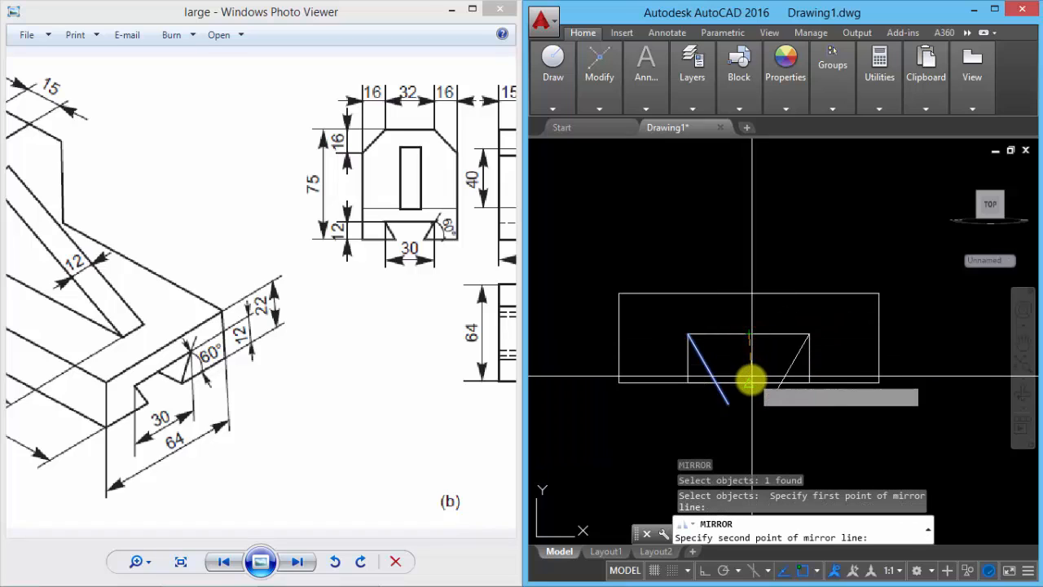
pyautogui.click(750, 379)
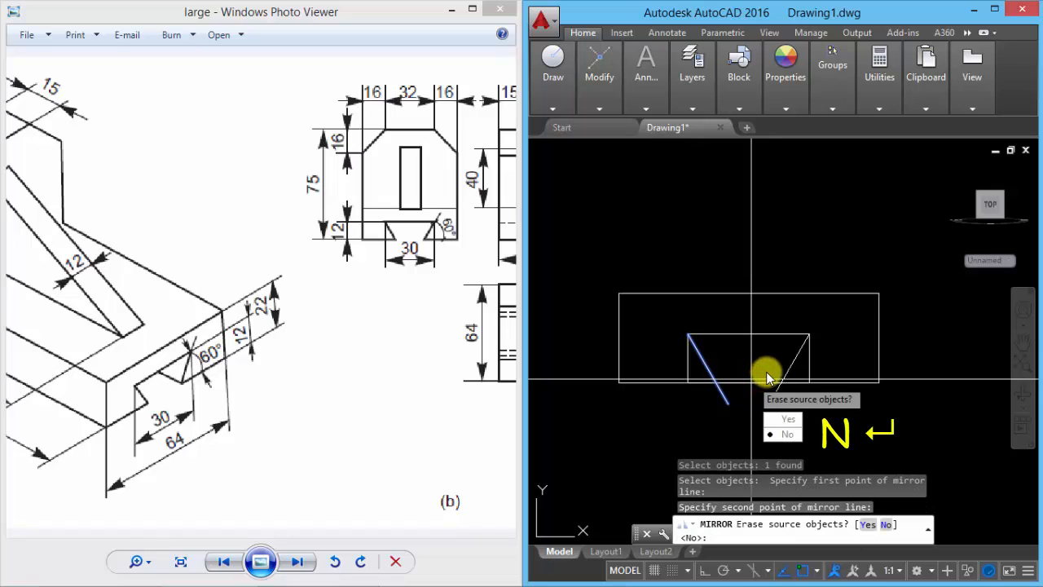
pyautogui.press('Return')
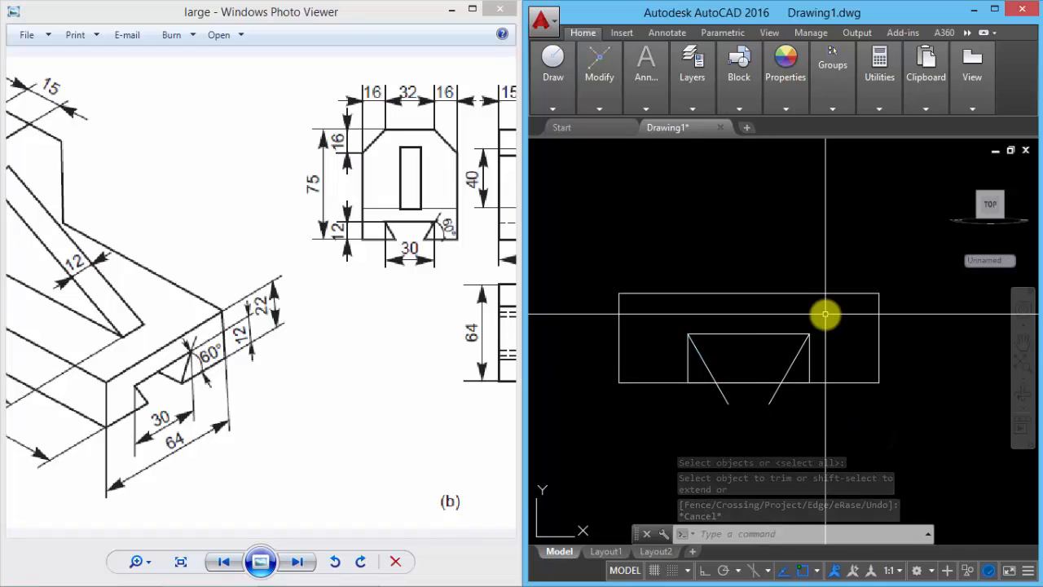
# Trim away the inner rectangle's vertical sides and the slanted line ends below the base, leaving the dovetail shape
pyautogui.write('t')
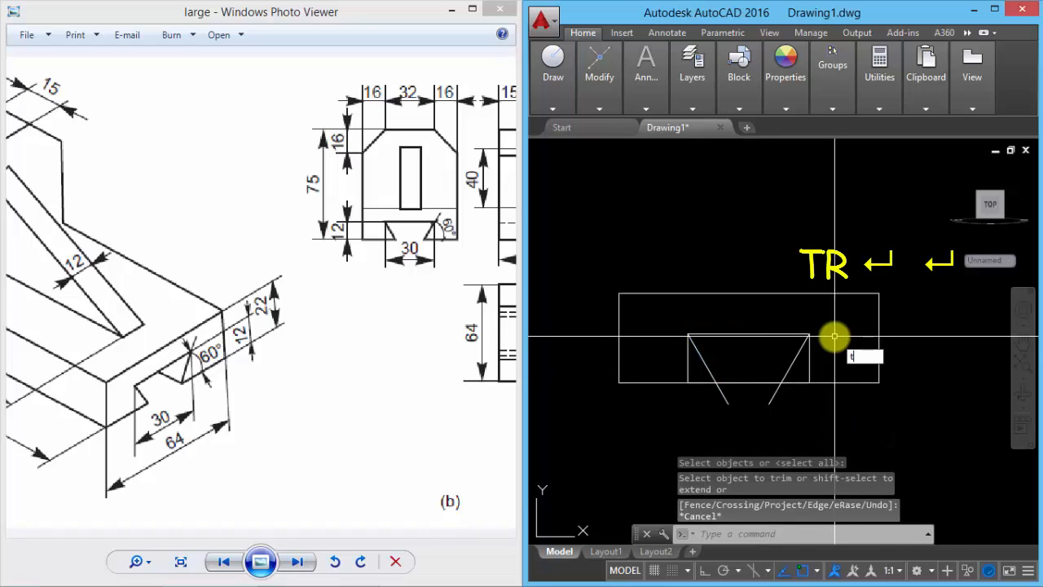
pyautogui.write('s or')
pyautogui.press('Return')
pyautogui.press('Return')
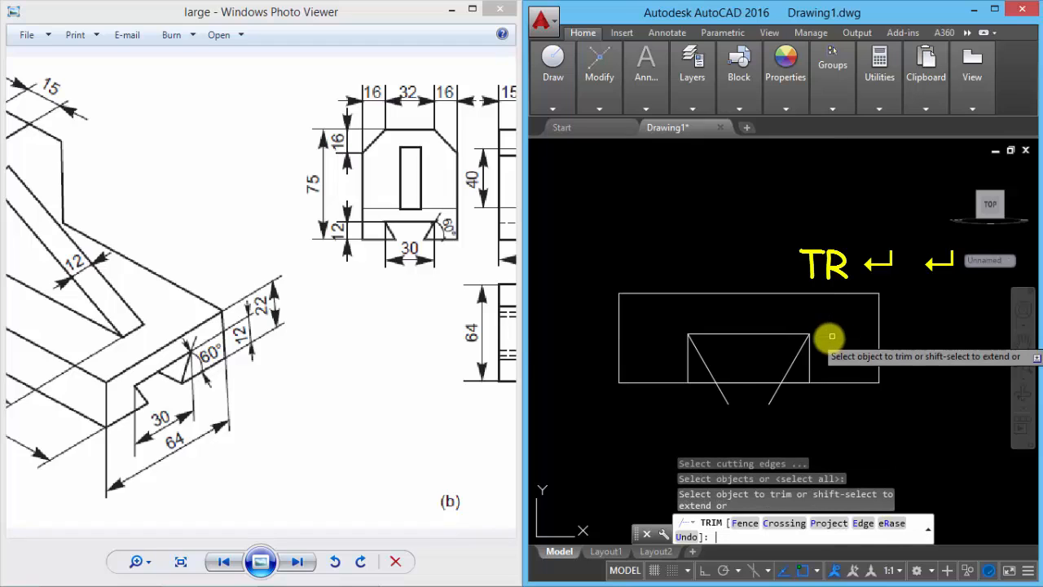
pyautogui.click(809, 362)
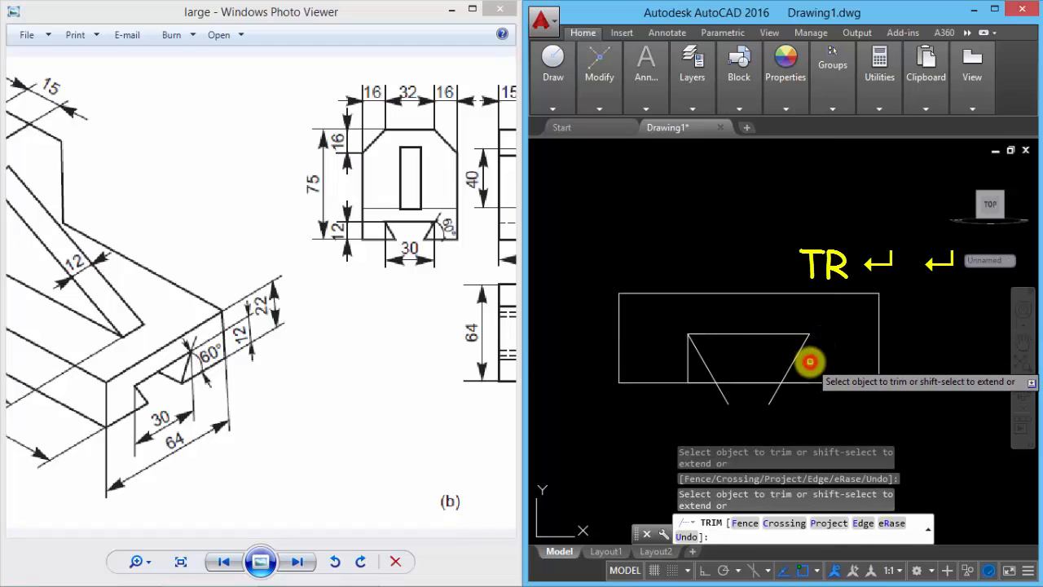
pyautogui.click(774, 398)
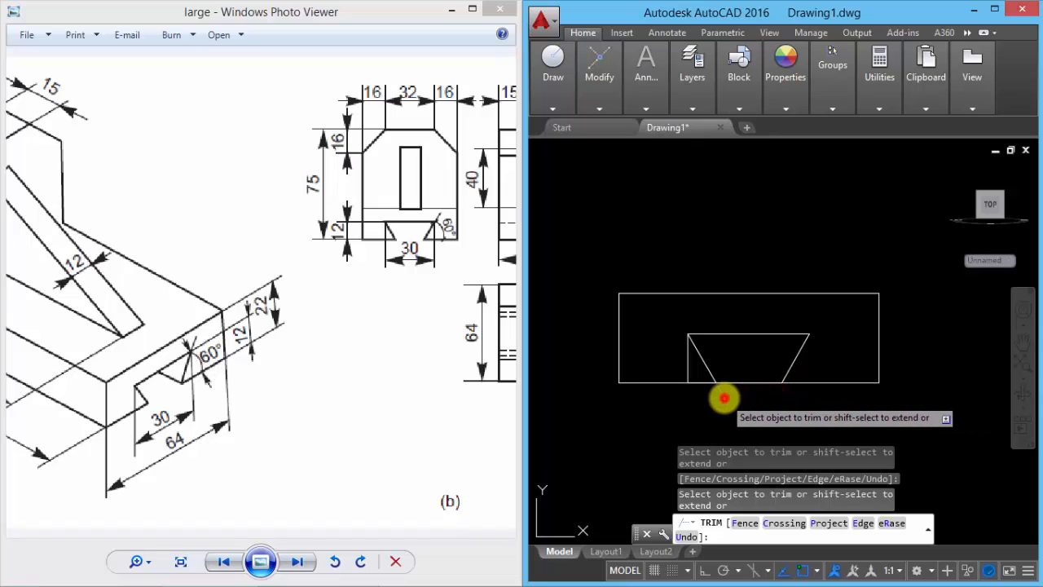
pyautogui.click(714, 388)
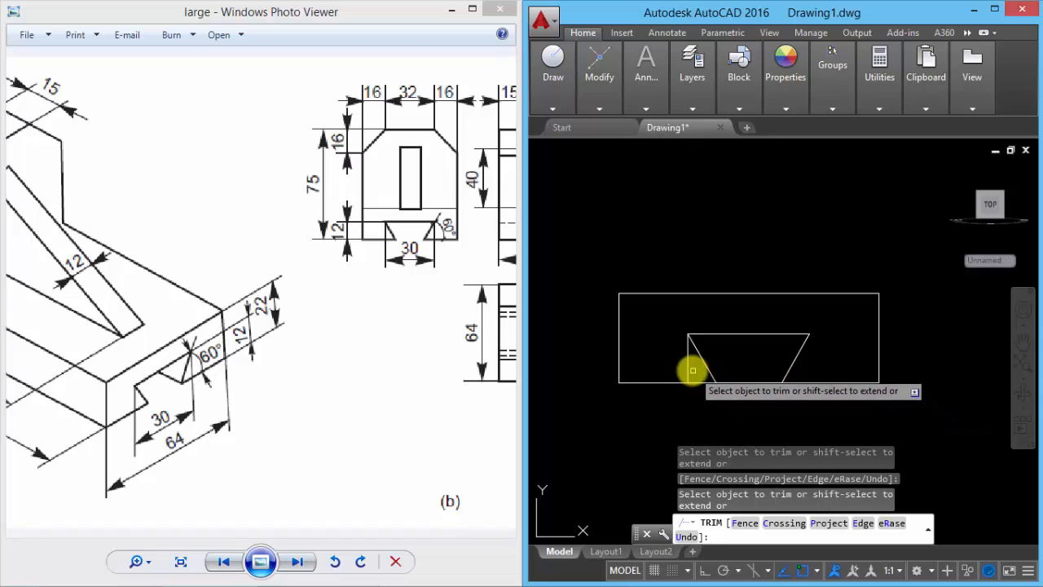
pyautogui.rightClick(688, 369)
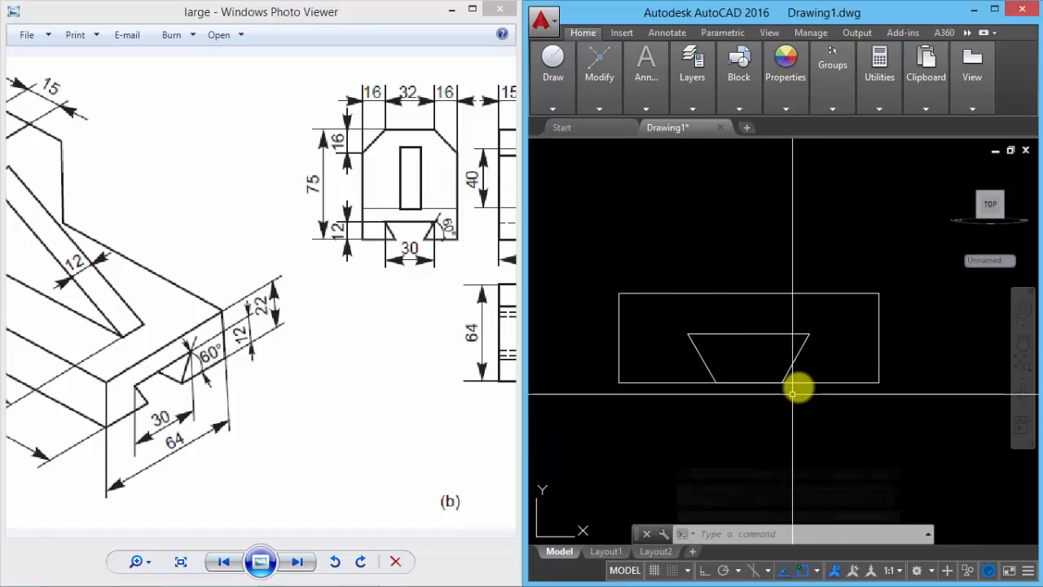
# Select the dovetail's slanted sides, top edge and bottom edge to check whether they are separate segments, clearing the selection at the end
pyautogui.click(795, 358)
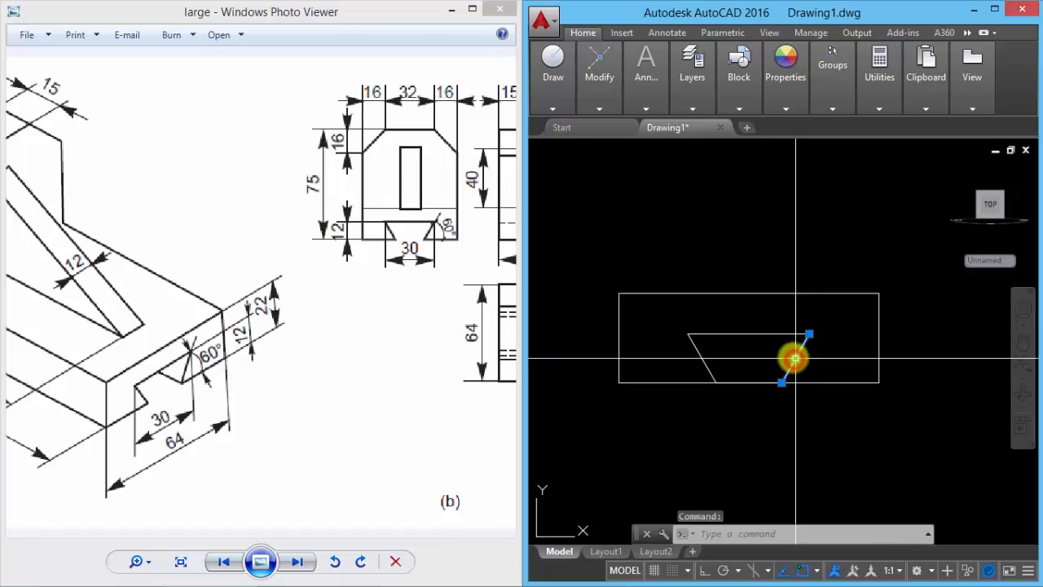
pyautogui.click(771, 333)
pyautogui.click(703, 363)
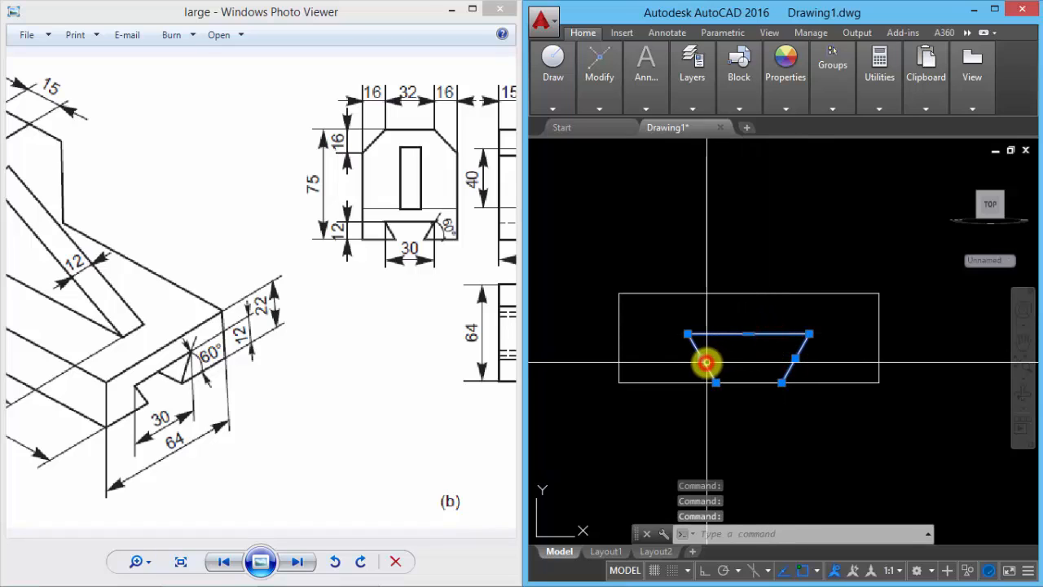
pyautogui.press('Escape')
pyautogui.click(746, 382)
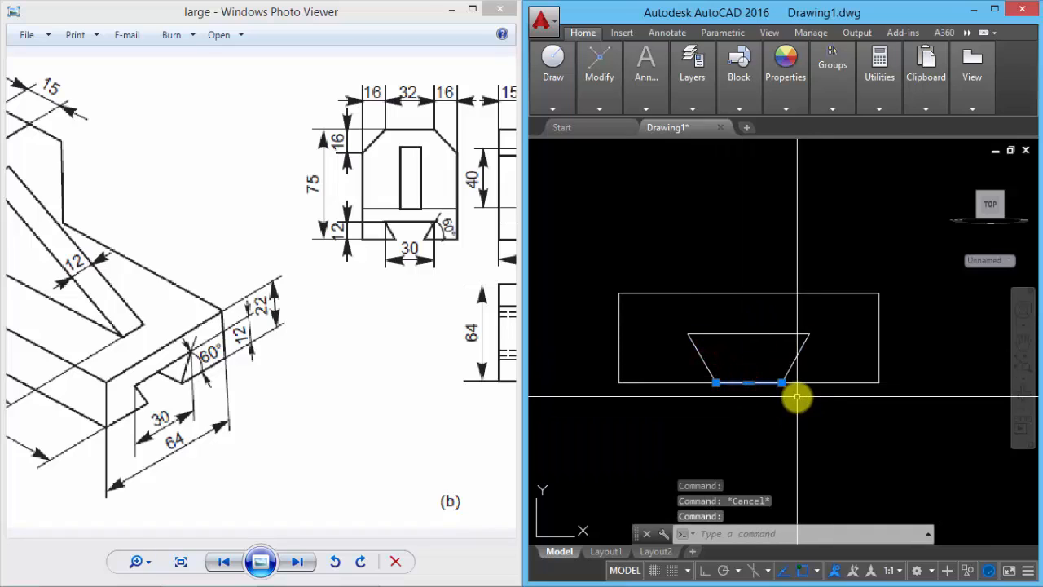
pyautogui.press('Escape')
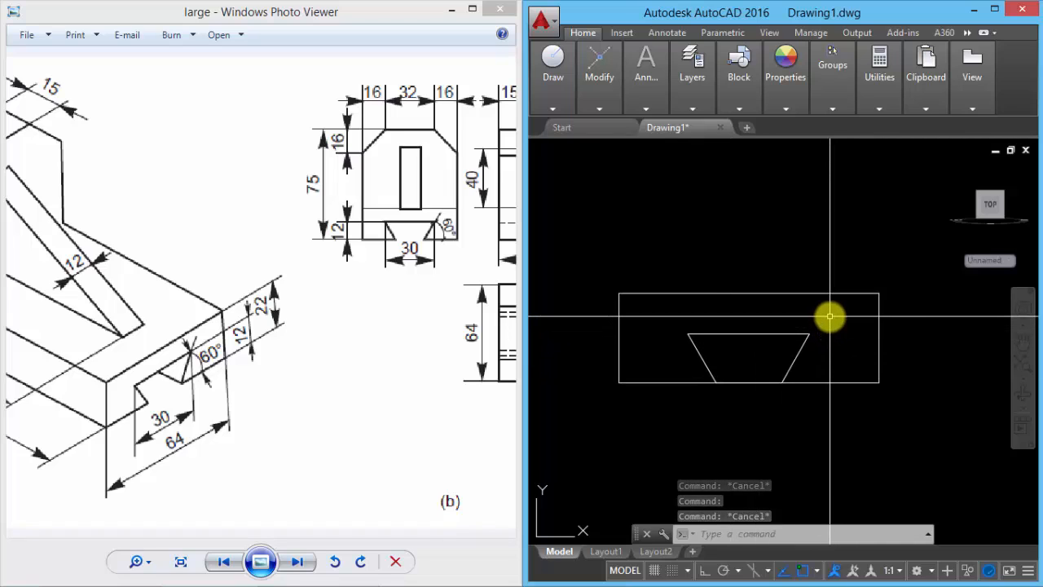
# Convert the four edges of the dovetail shape into a single region
pyautogui.write('re')
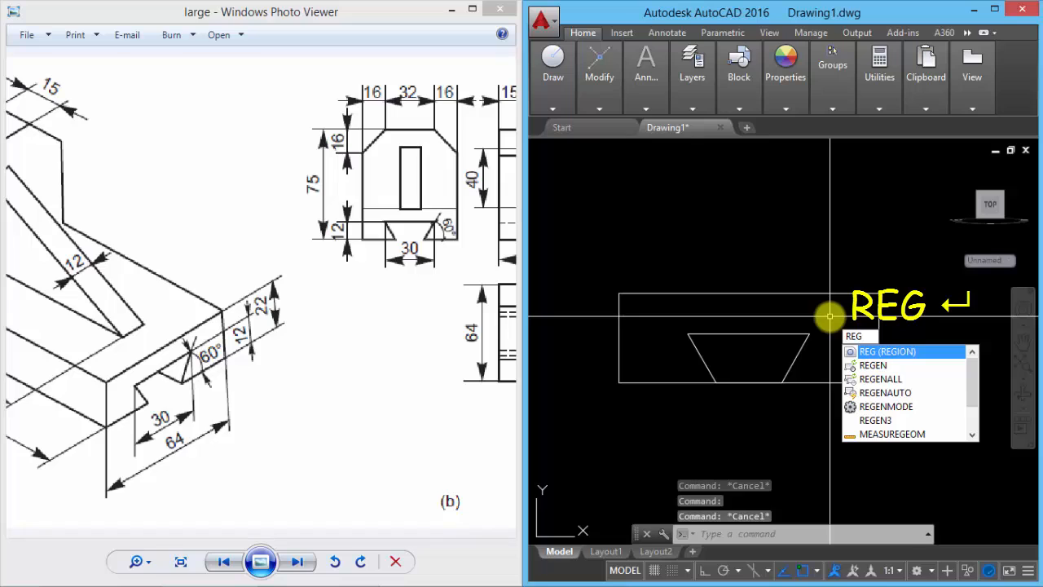
pyautogui.press('Return')
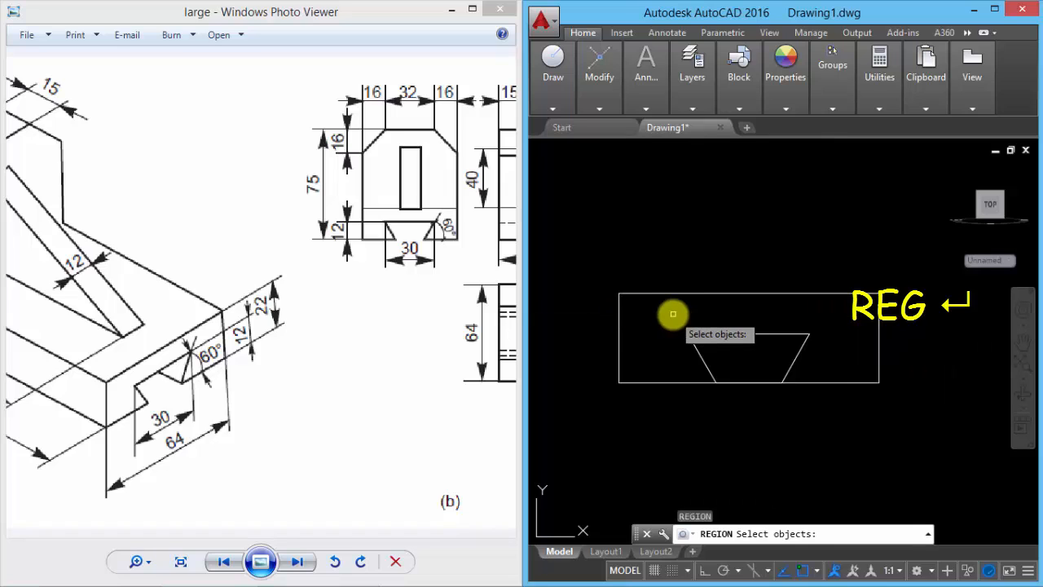
pyautogui.click(672, 314)
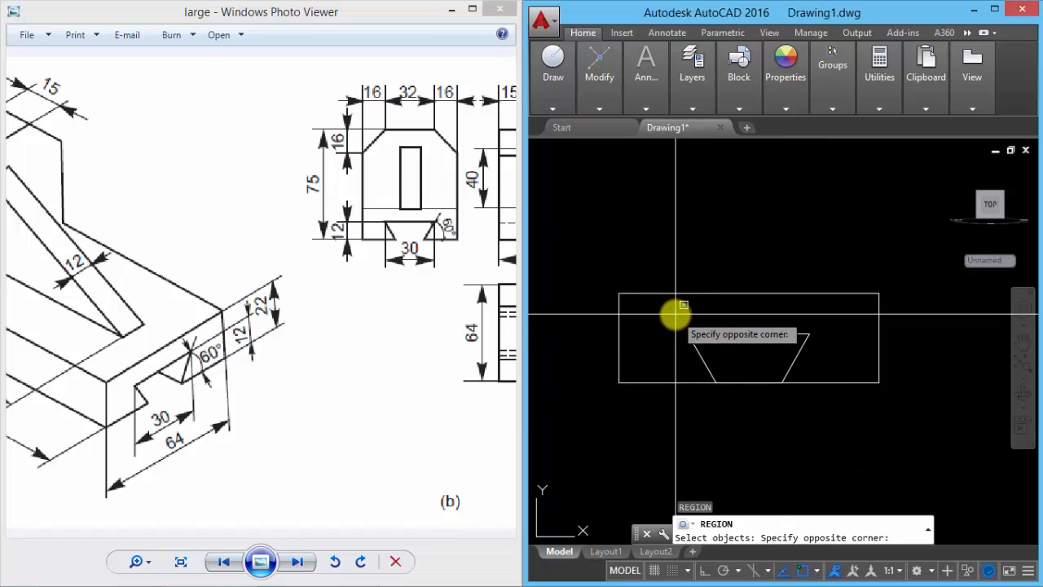
pyautogui.click(815, 419)
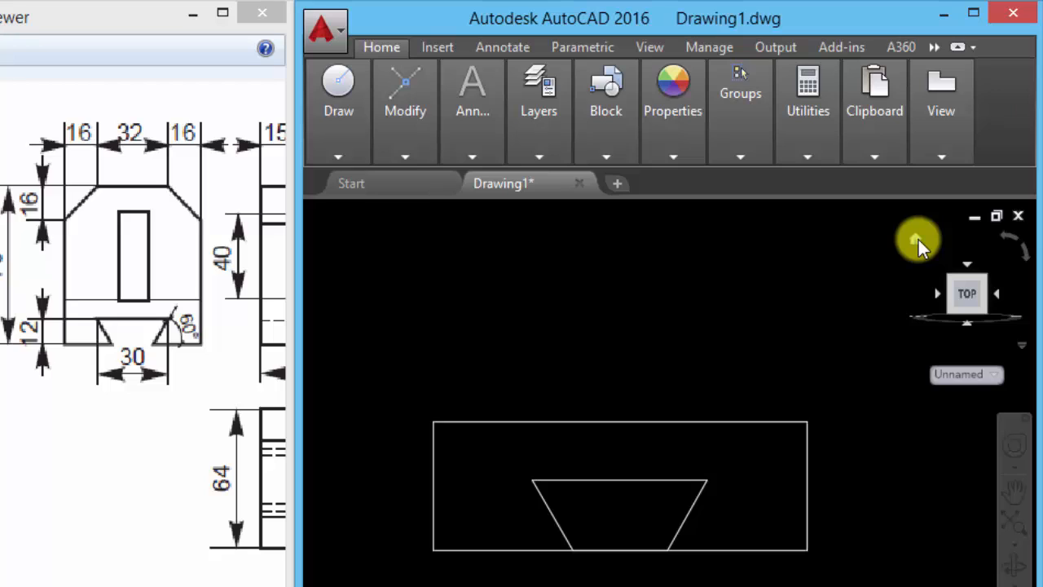
# Extrude the base rectangle and the dovetail region together backwards by 100
pyautogui.click(918, 240)
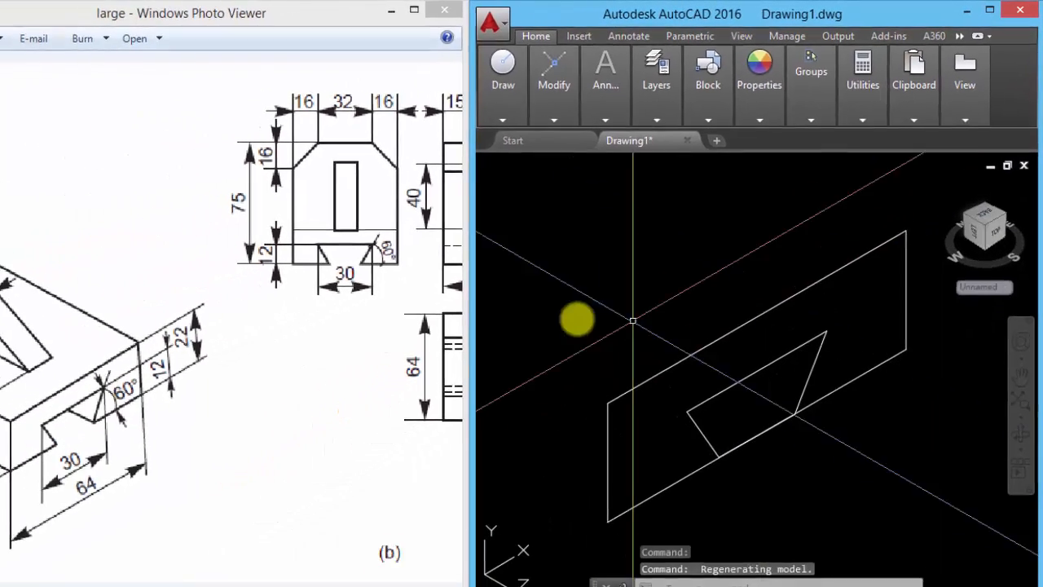
pyautogui.scroll(-6, 759, 318)
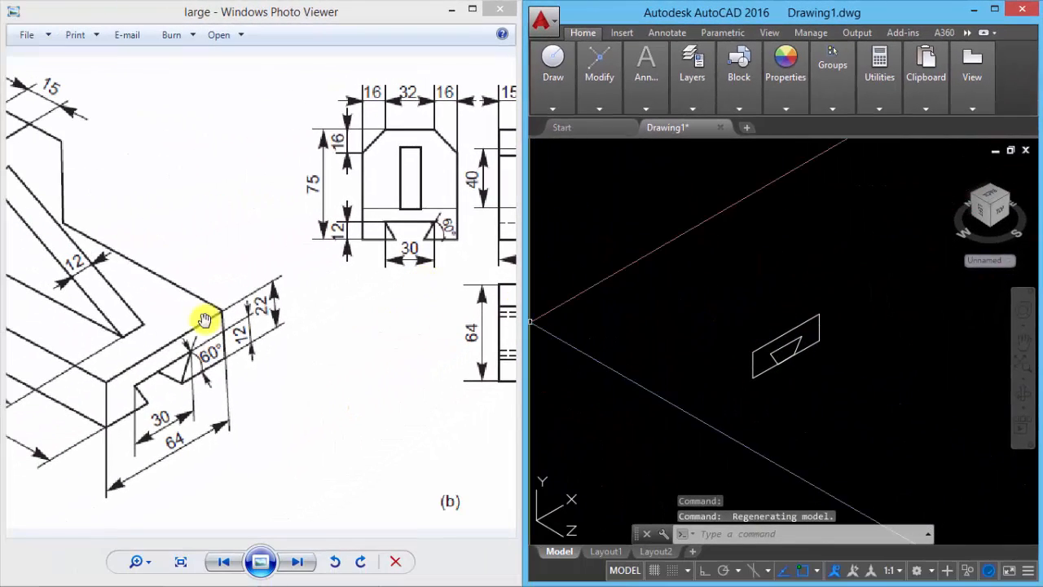
pyautogui.moveTo(198, 274); pyautogui.dragTo(368, 315)
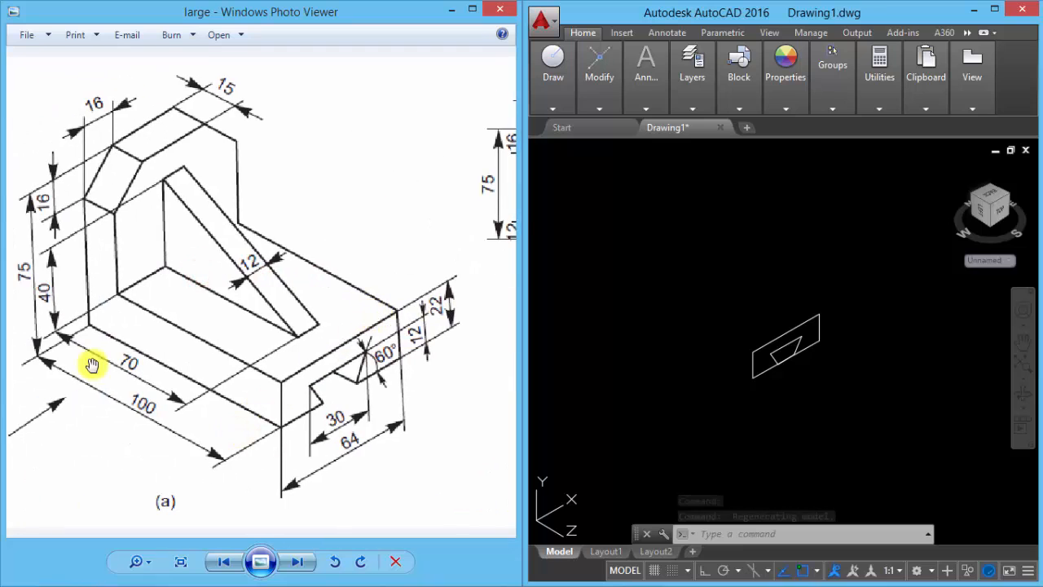
pyautogui.write('ext')
pyautogui.press('Return')
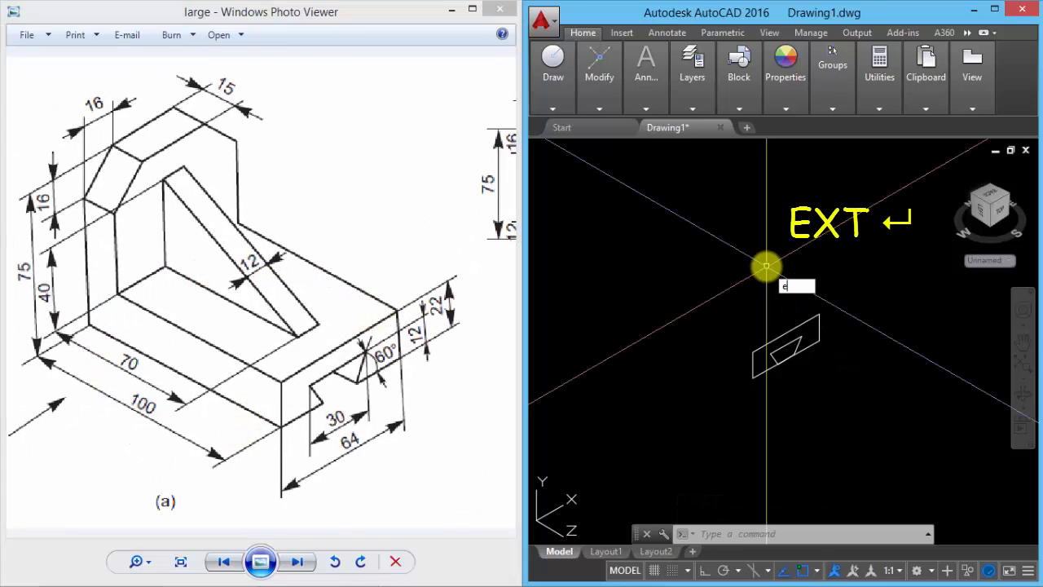
pyautogui.press('Return')
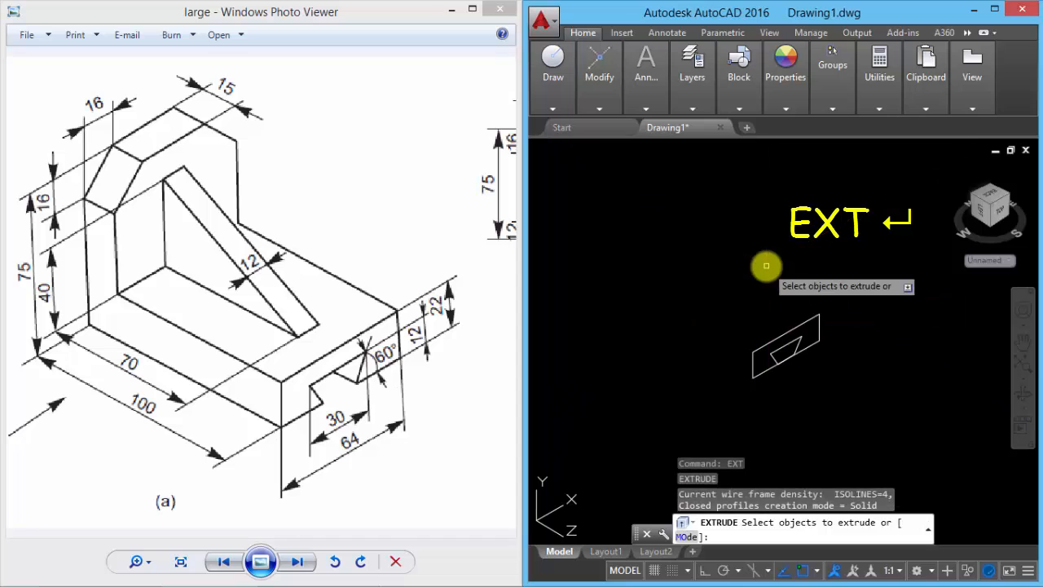
pyautogui.click(806, 380)
pyautogui.click(734, 296)
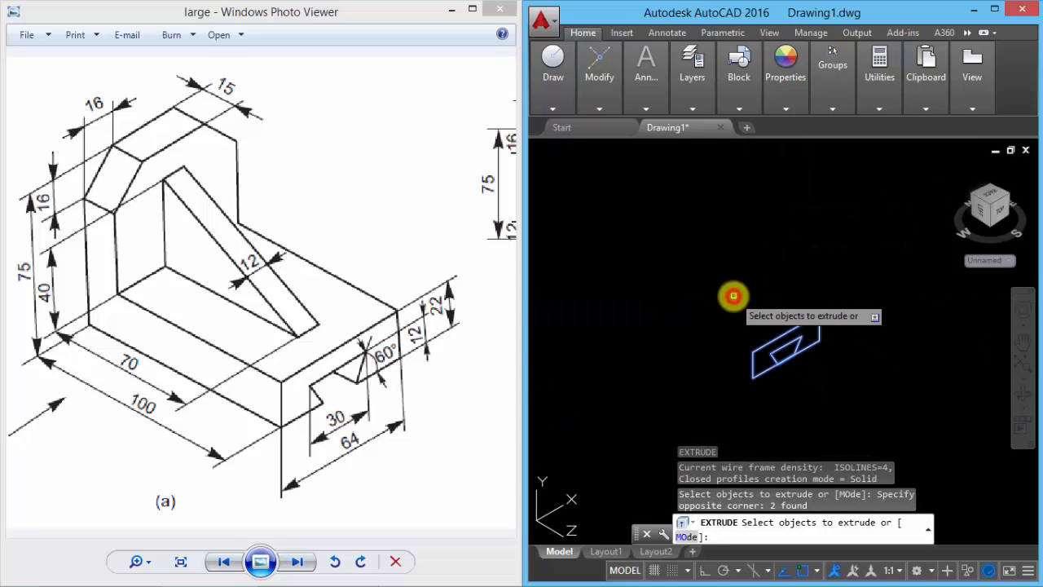
pyautogui.press('Return')
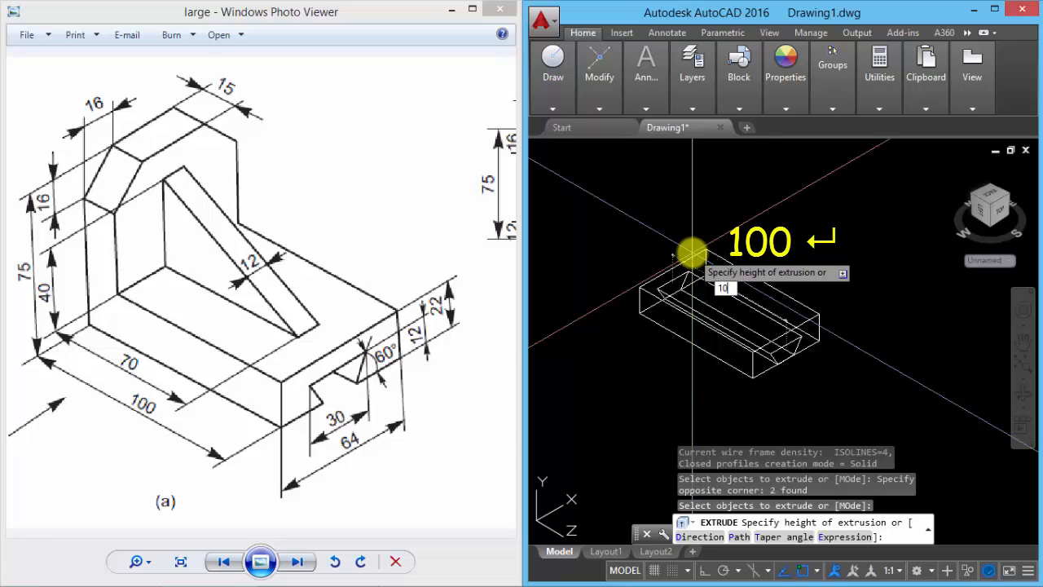
pyautogui.write('100')
pyautogui.press('Return')
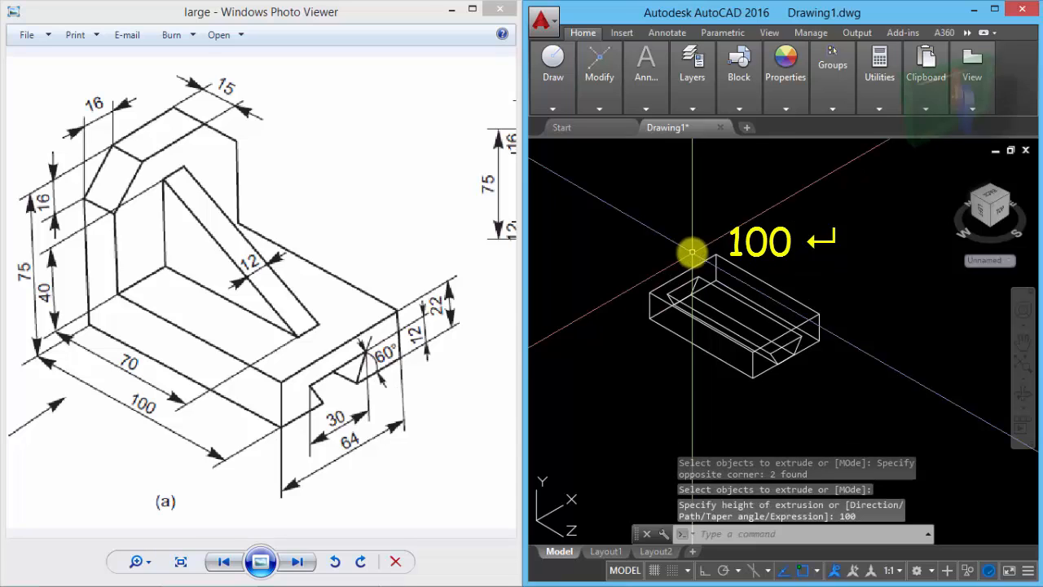
# Subtract the extruded dovetail solid from the base block to cut the slot along its full length
pyautogui.scroll(3, 791, 347)
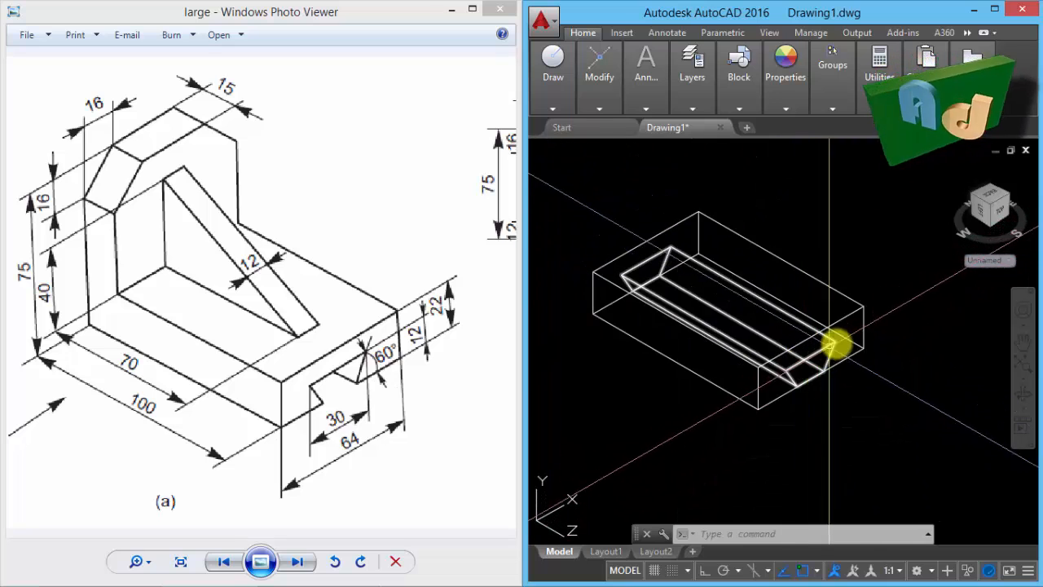
pyautogui.write('su')
pyautogui.press('Return')
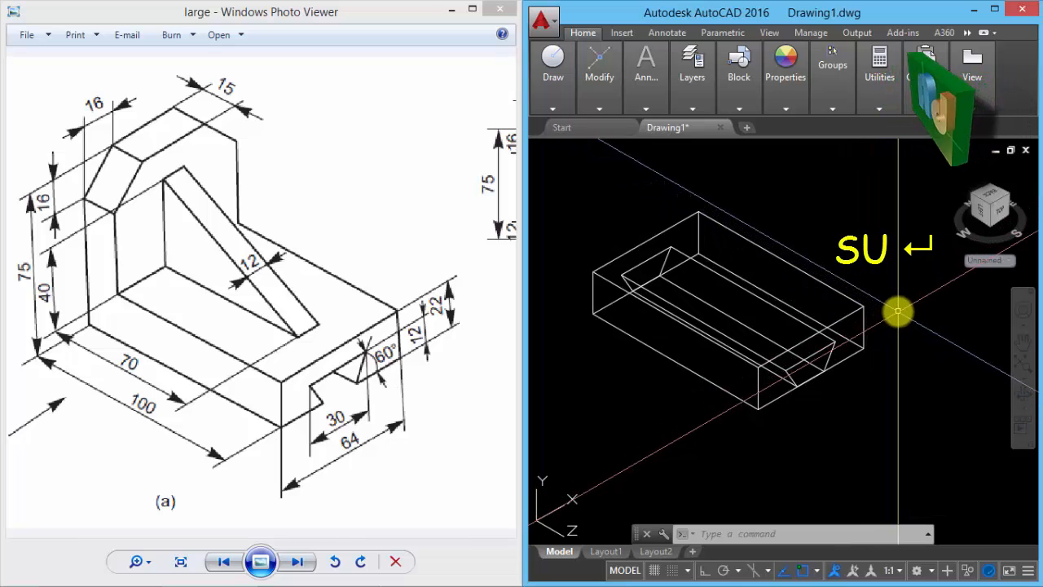
pyautogui.write('u')
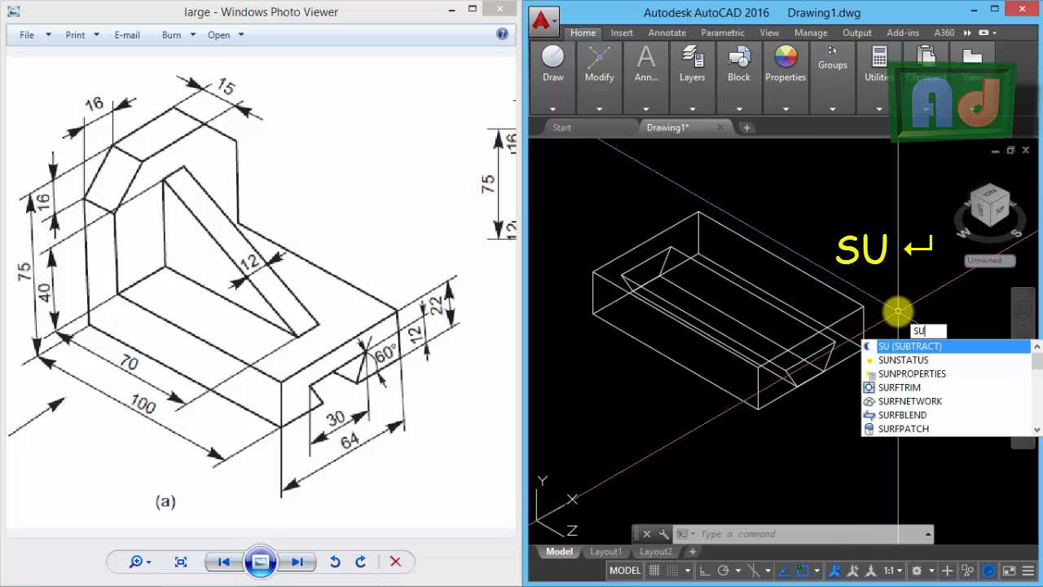
pyautogui.press('Return')
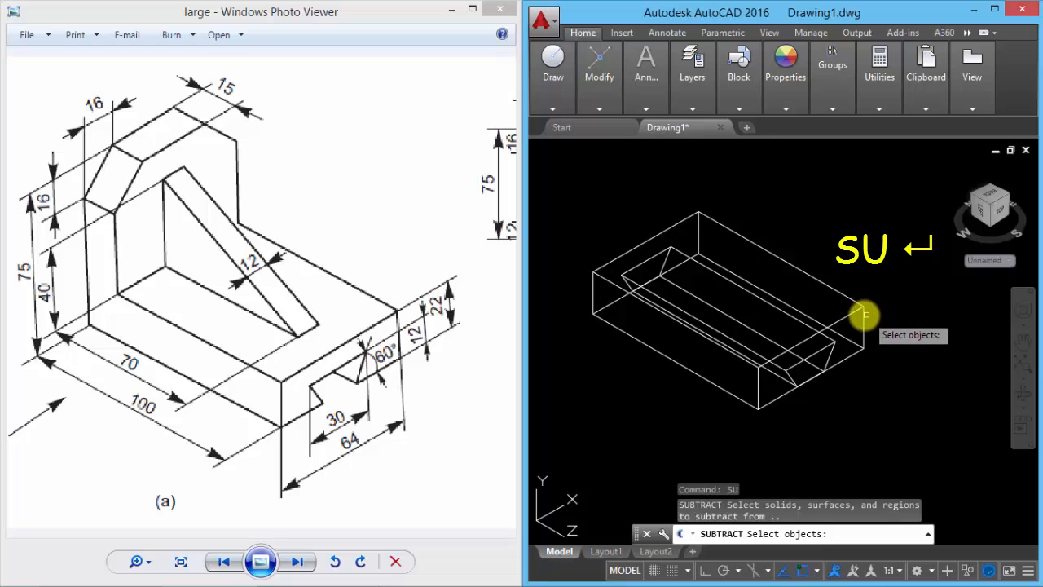
pyautogui.click(862, 309)
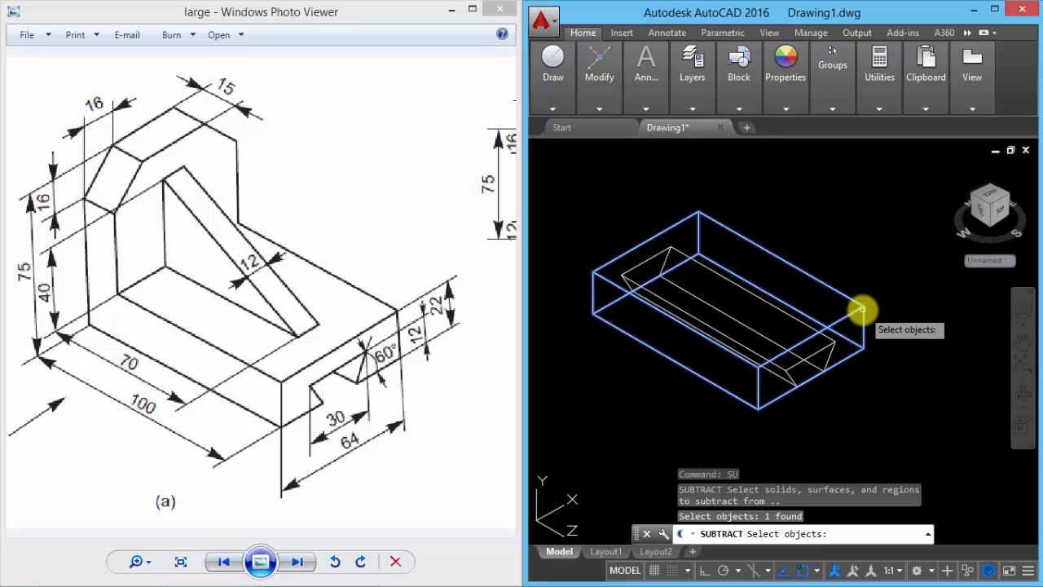
pyautogui.press('Return')
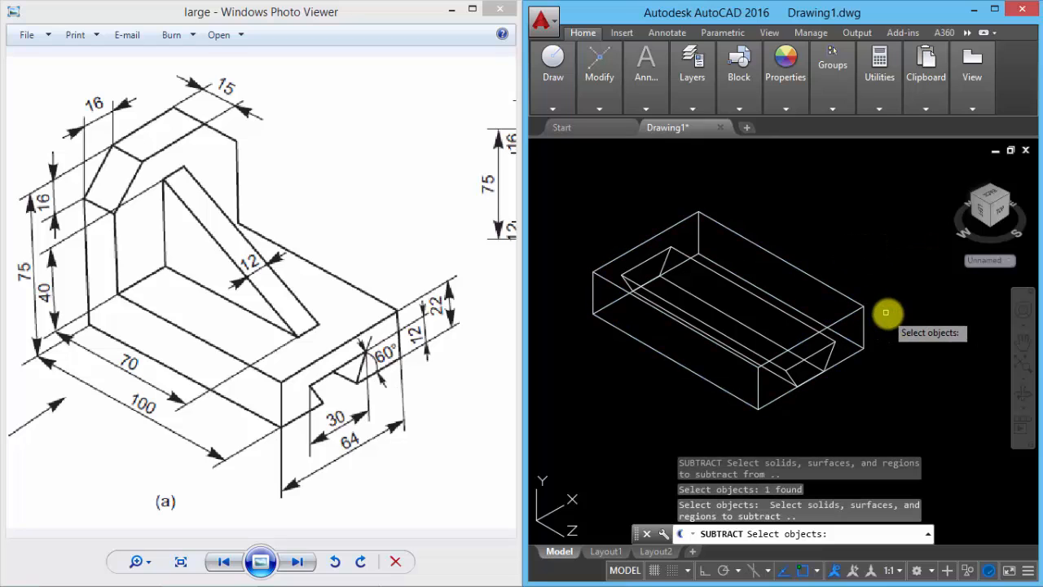
pyautogui.click(824, 349)
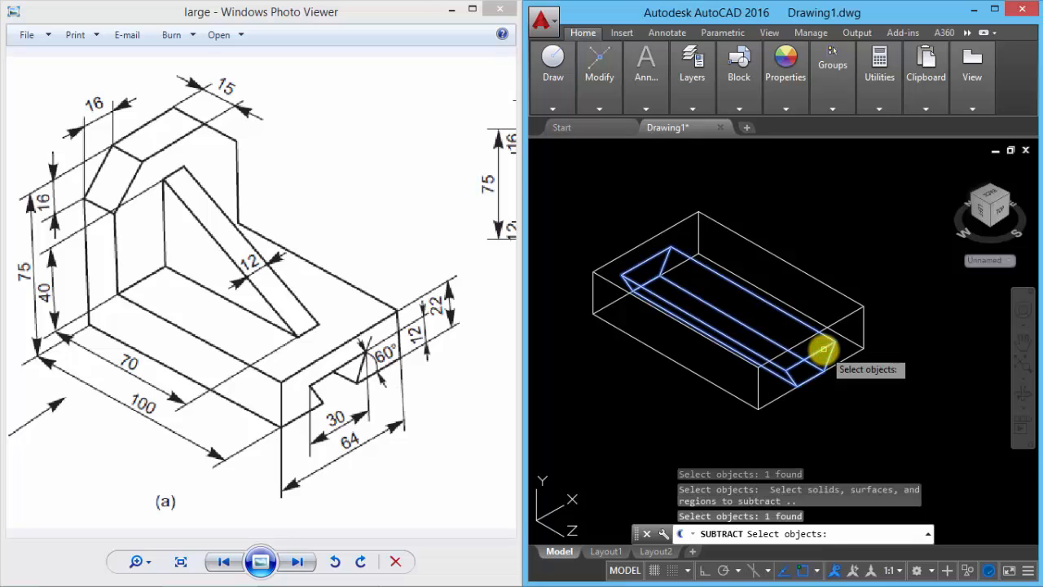
pyautogui.press('Return')
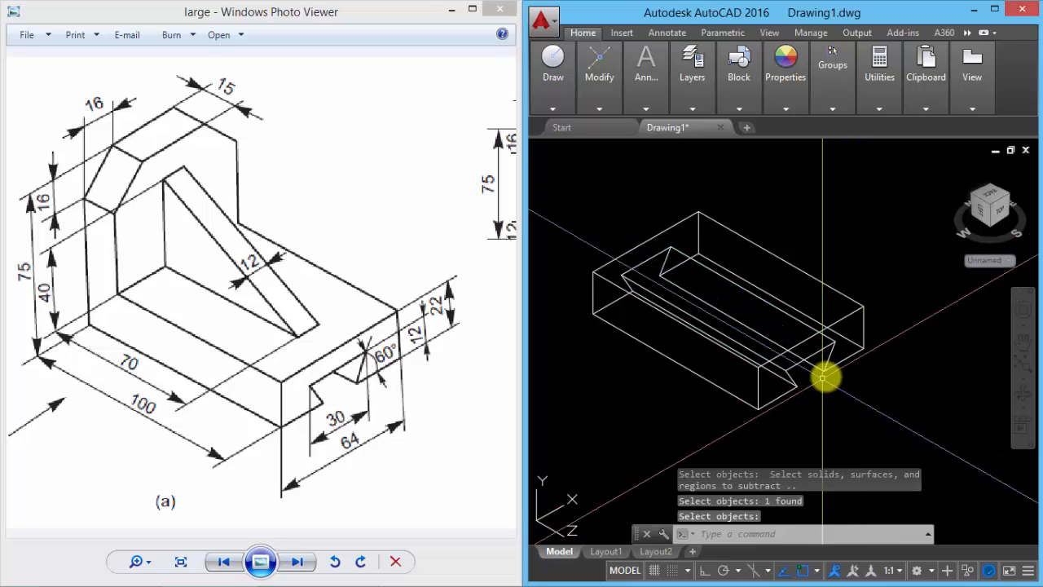
# Reset the user coordinate system to World
pyautogui.keyDown('shift'); pyautogui.moveTo(826, 372); pyautogui.dragTo(869, 270, button='middle'); pyautogui.keyUp('shift')
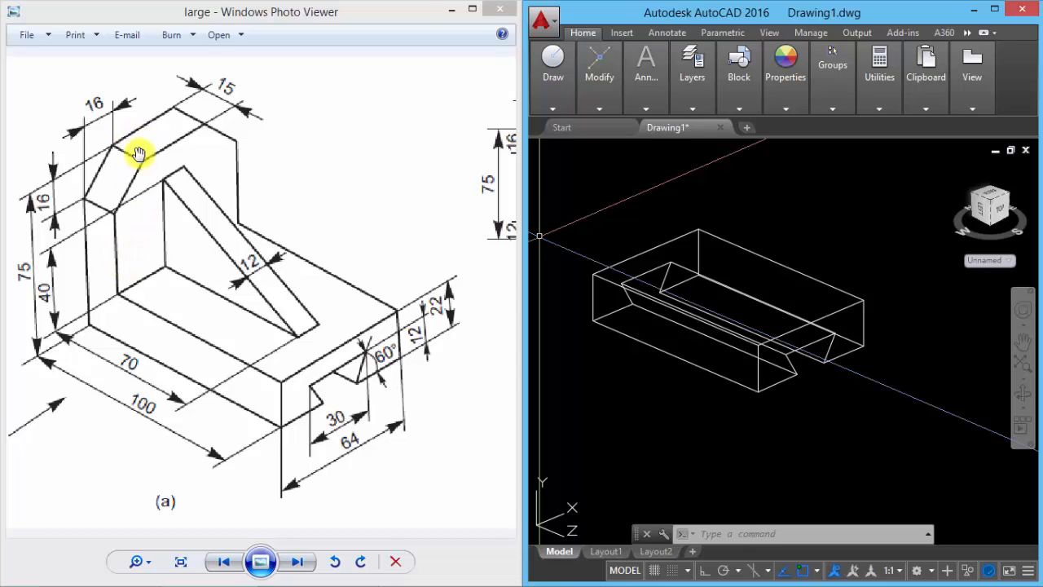
pyautogui.moveTo(633, 233); pyautogui.dragTo(652, 248, button='middle')
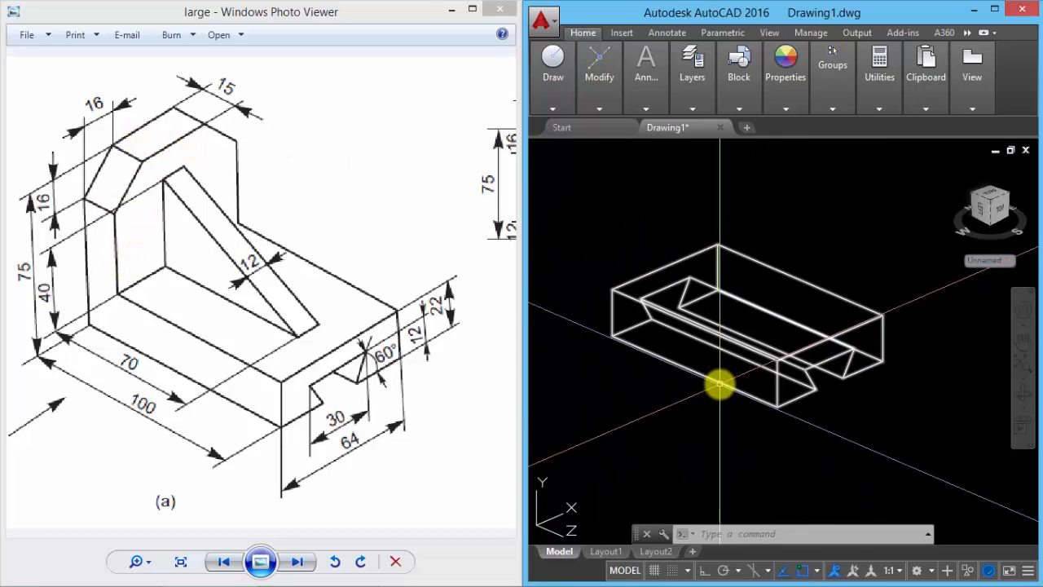
pyautogui.moveTo(692, 354); pyautogui.dragTo(705, 374, button='middle')
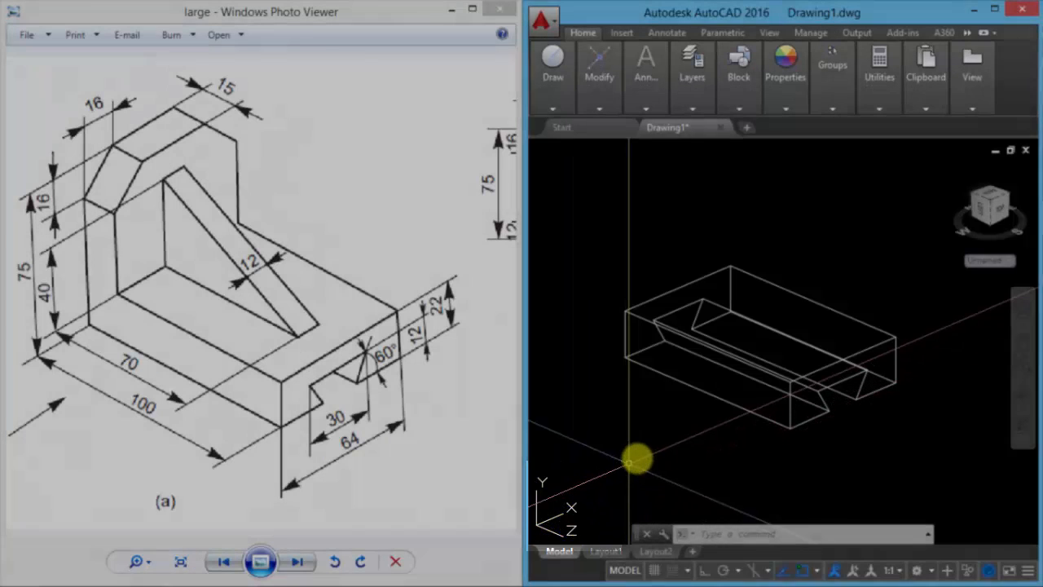
pyautogui.moveTo(635, 457); pyautogui.dragTo(657, 462, button='middle')
pyautogui.write('UCS')
pyautogui.press('Return')
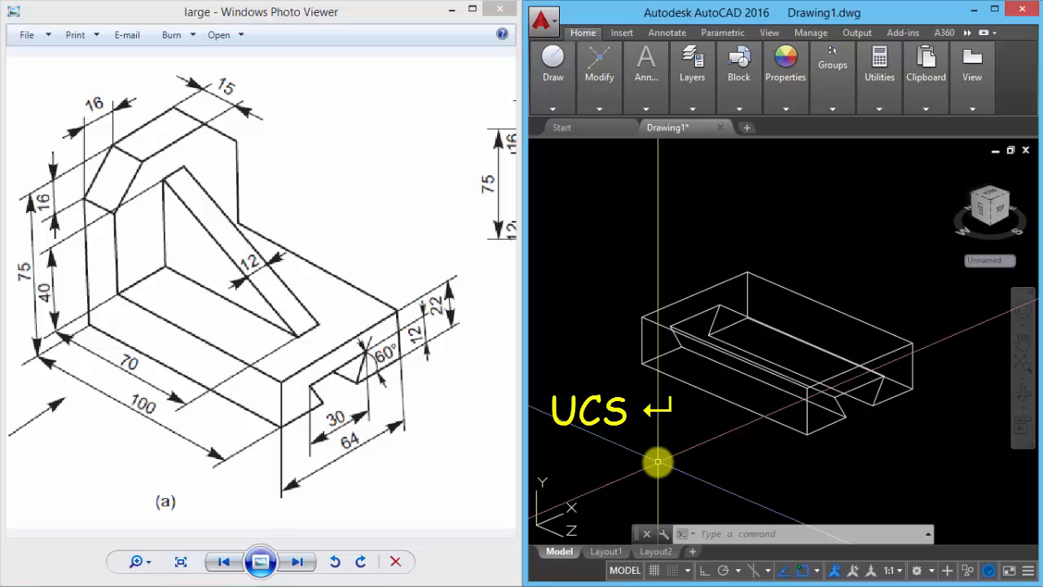
pyautogui.write('cs')
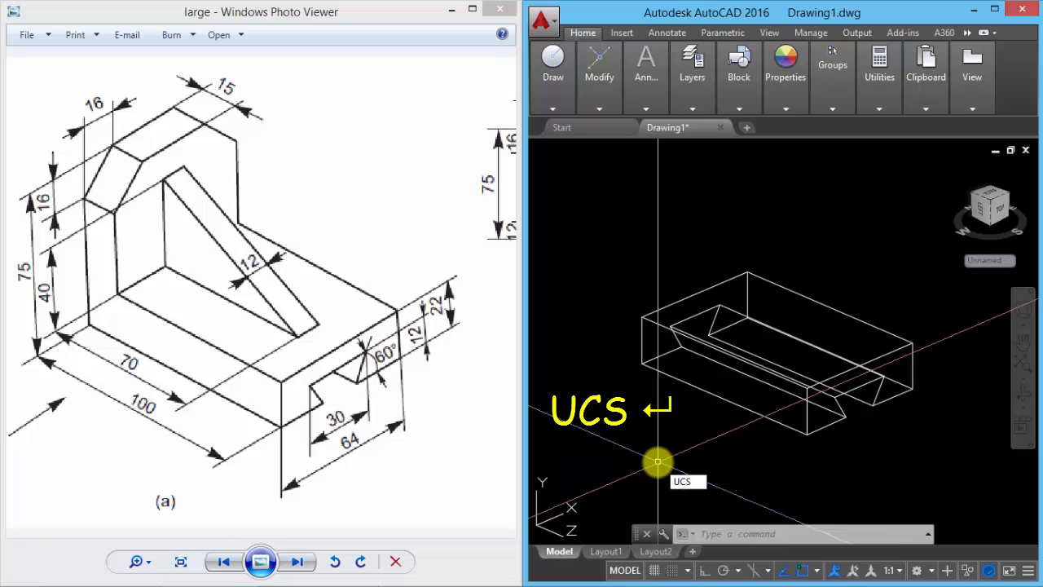
pyautogui.press('Return')
pyautogui.write('W')
pyautogui.press('Return')
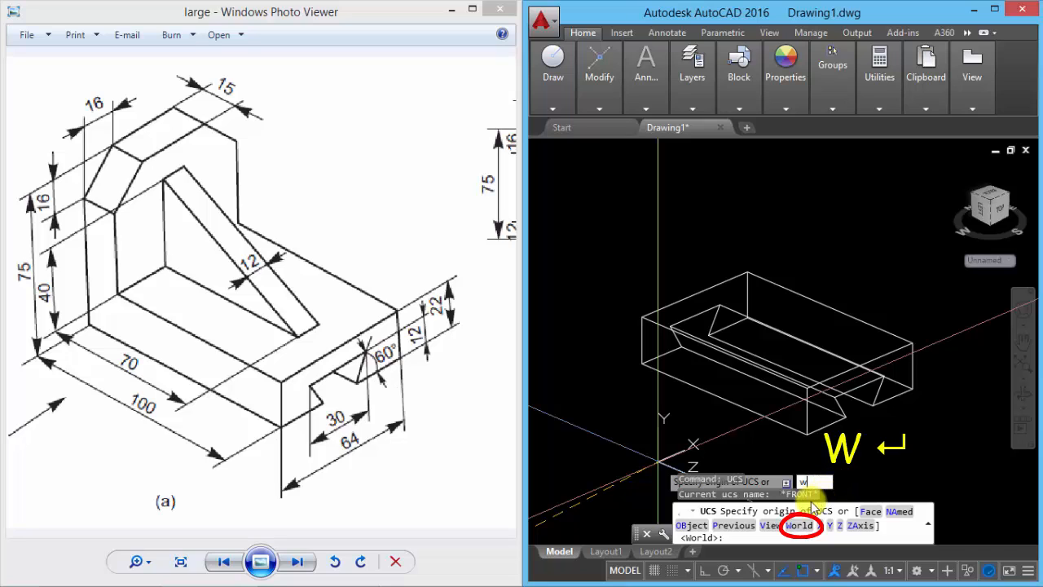
pyautogui.press('Return')
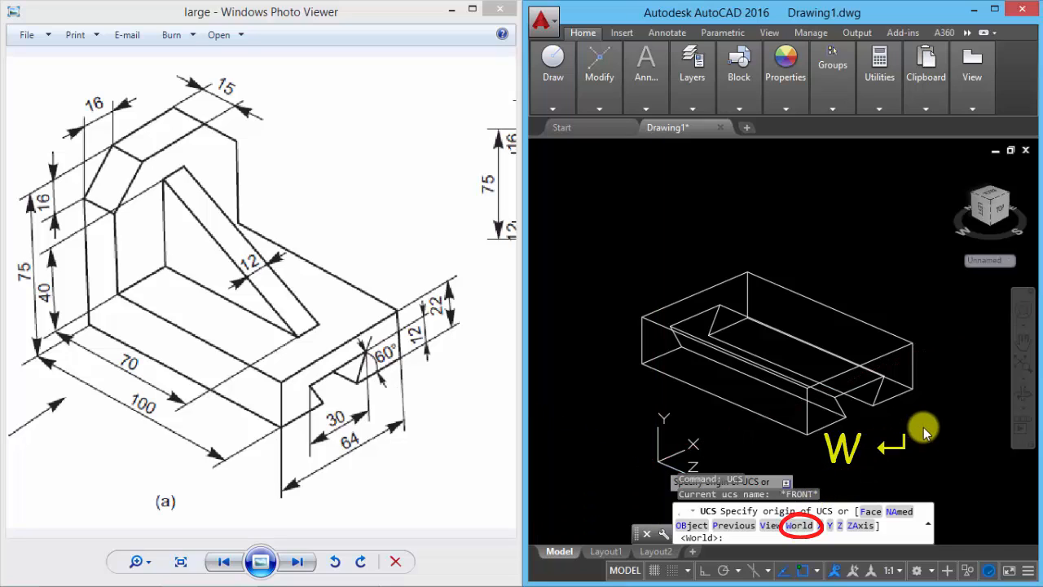
pyautogui.press('Escape')
pyautogui.press('Escape')
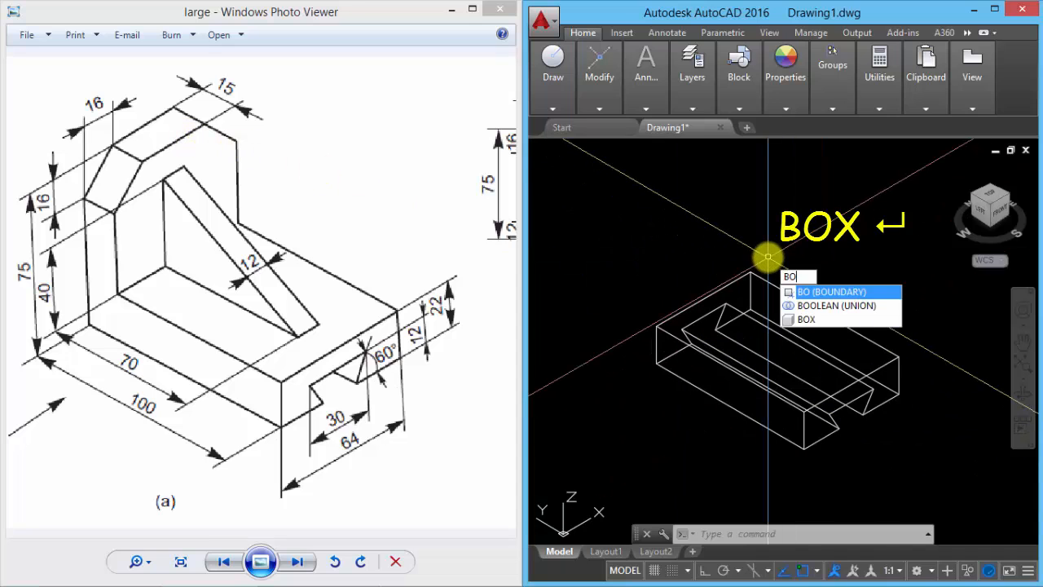
# Create the upright plate as a box from the base's rear top corner, with its opposite corner at relative coordinates 64, -15, 53
pyautogui.press('Return')
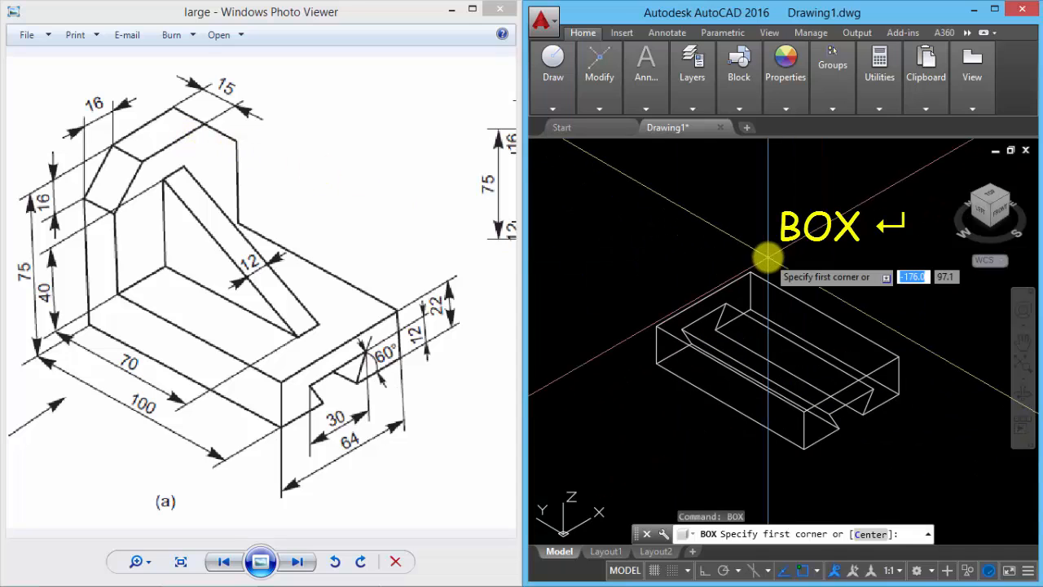
pyautogui.click(655, 320)
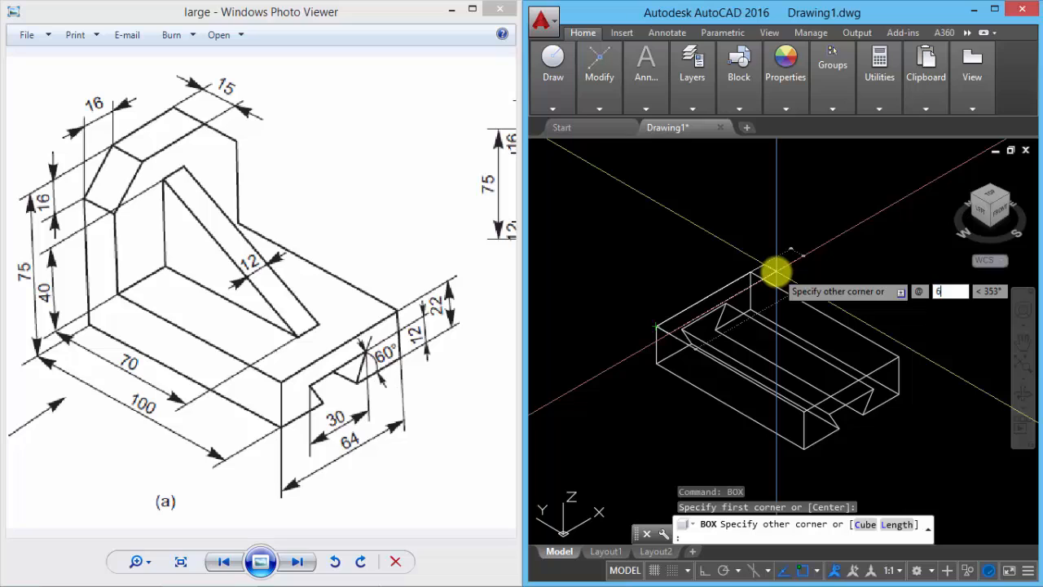
pyautogui.write(',')
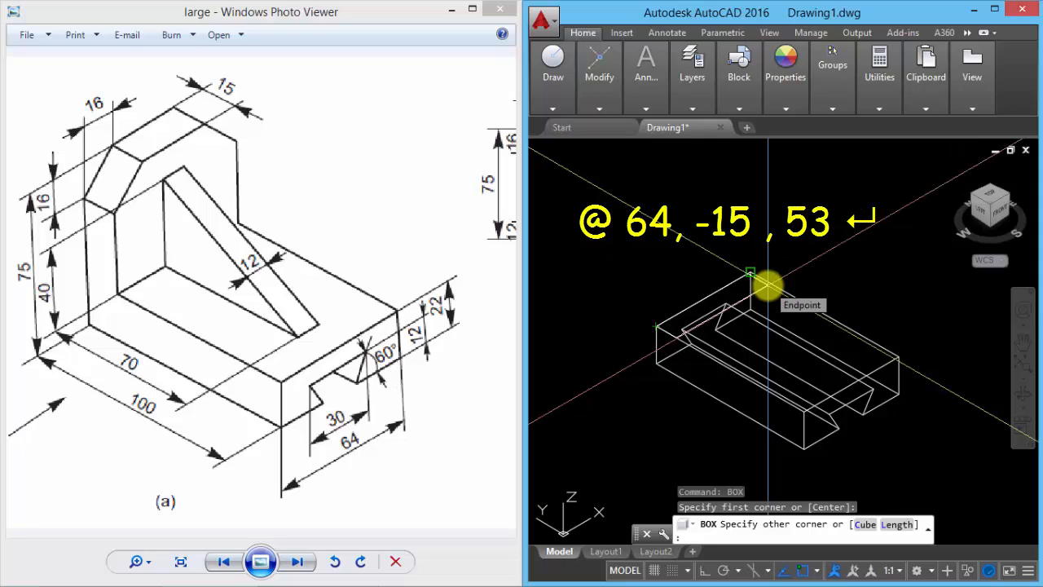
pyautogui.write('@64,-1')
pyautogui.write('5')
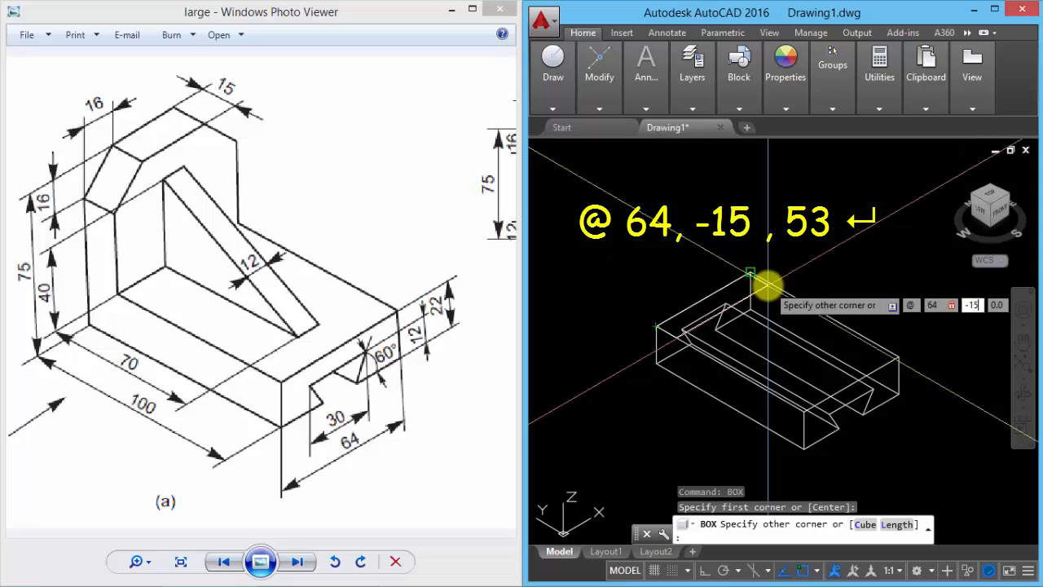
pyautogui.write(',')
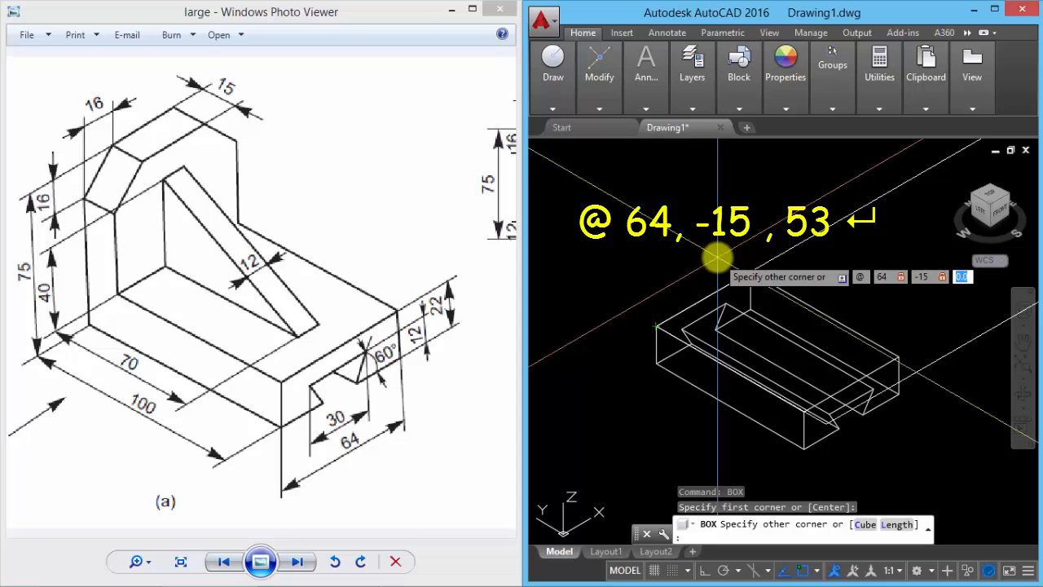
pyautogui.press('Return')
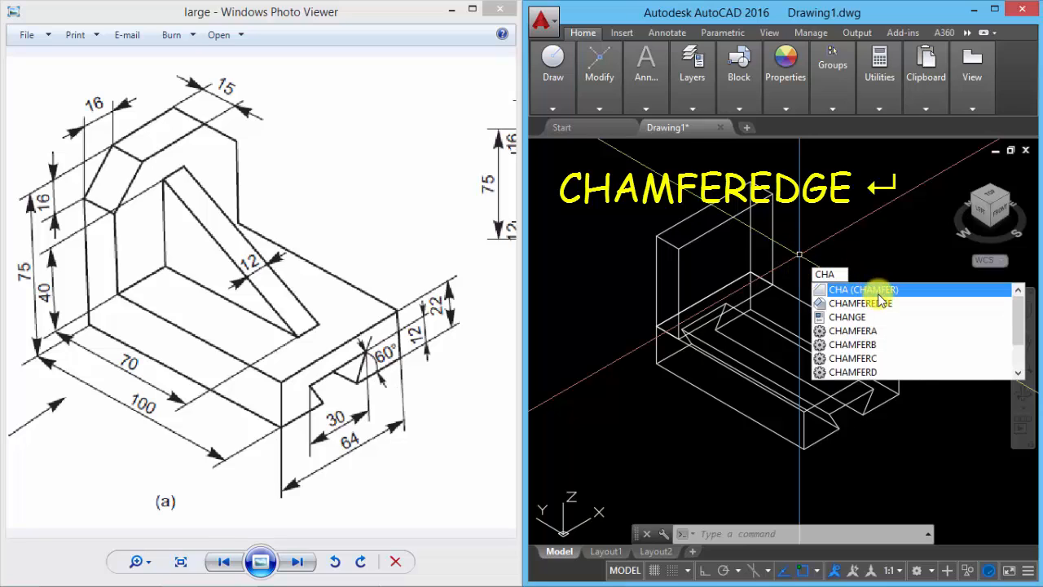
# Chamfer the two short top edges of the upright plate with both distances set to 16
pyautogui.click(881, 304)
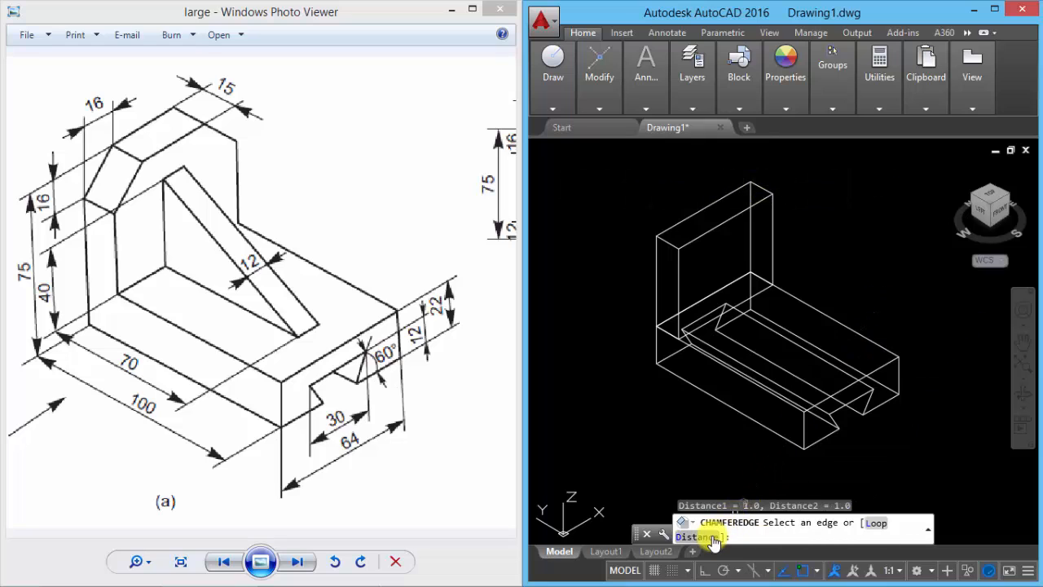
pyautogui.write('d')
pyautogui.press('Return')
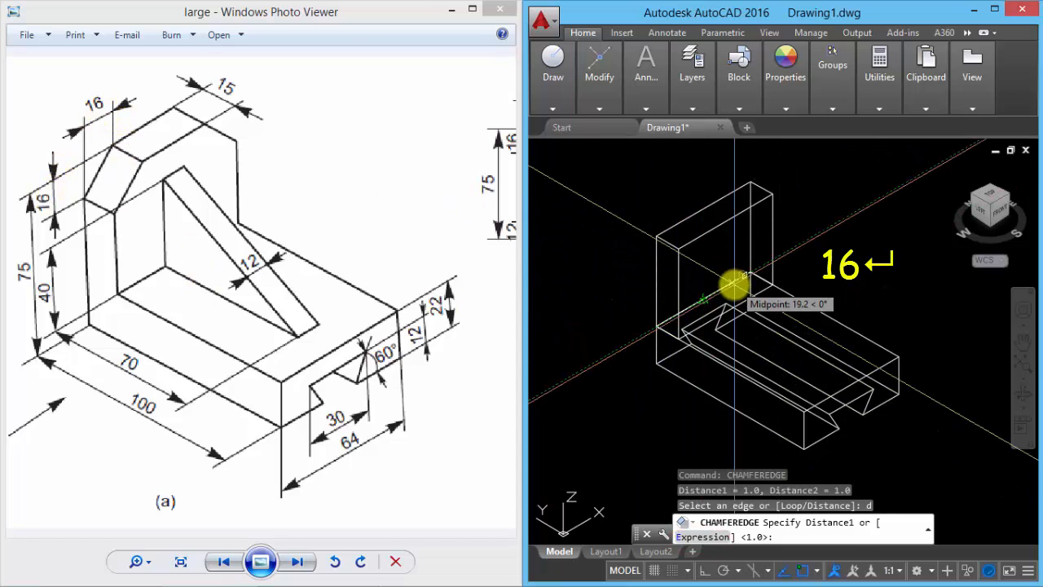
pyautogui.write('16')
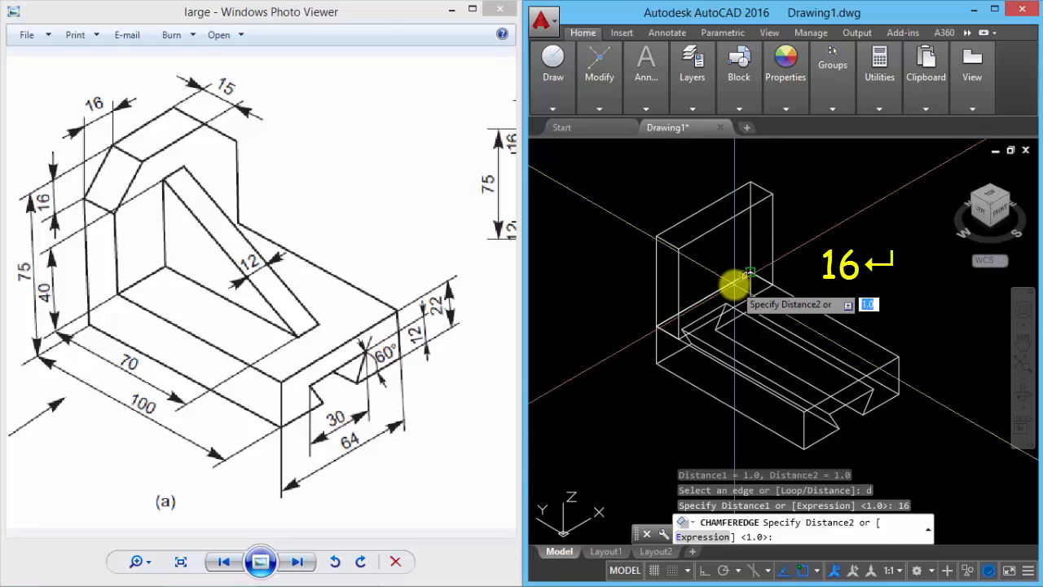
pyautogui.press('Return')
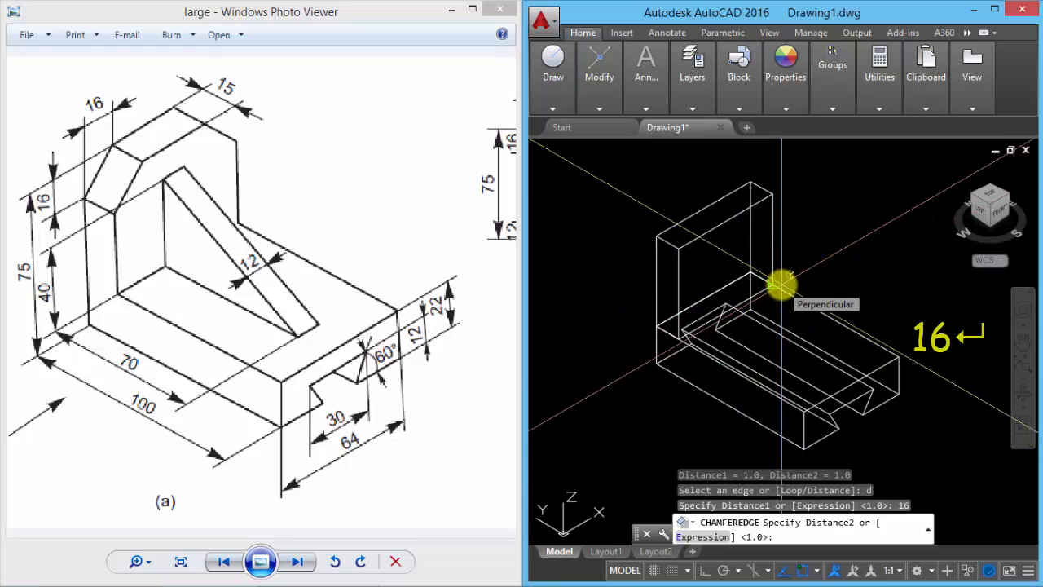
pyautogui.write('16')
pyautogui.press('Return')
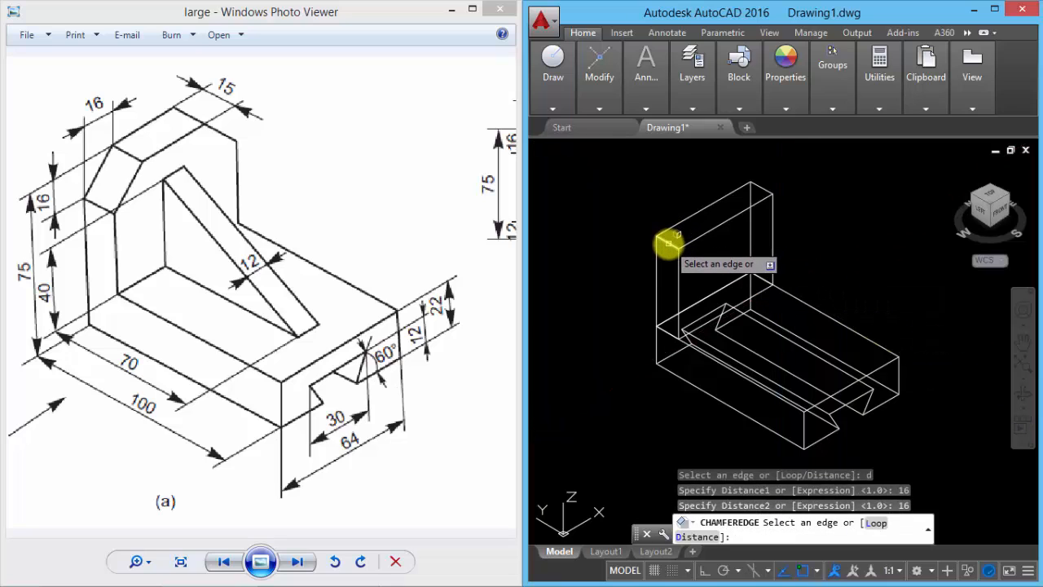
pyautogui.click(670, 243)
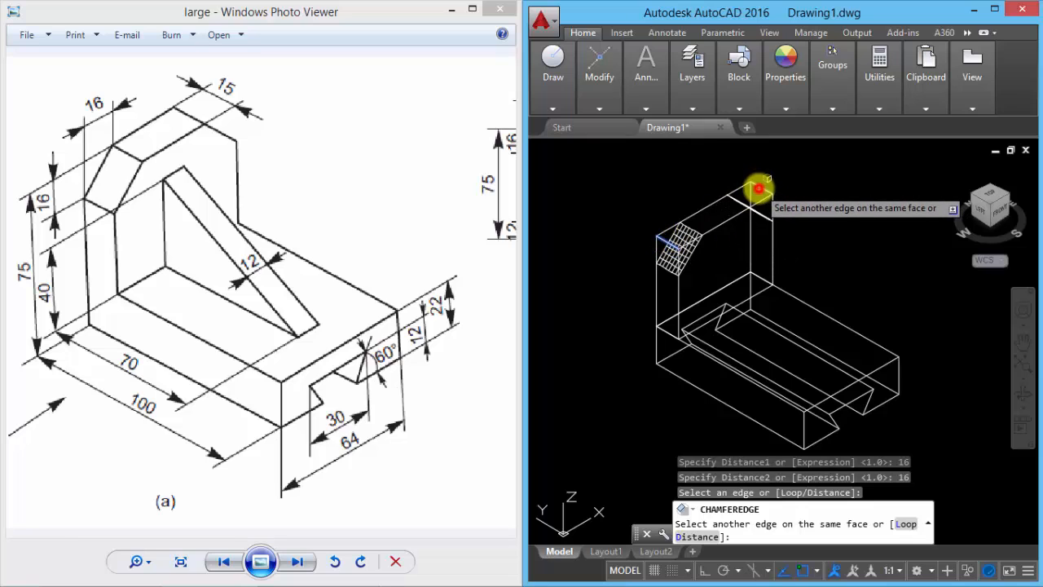
pyautogui.click(757, 188)
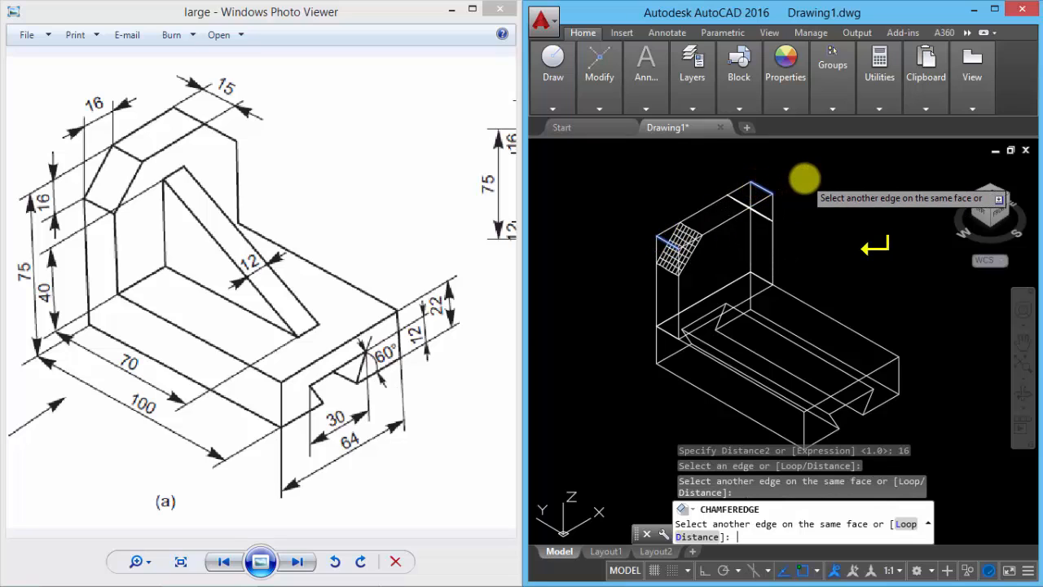
pyautogui.press('Return')
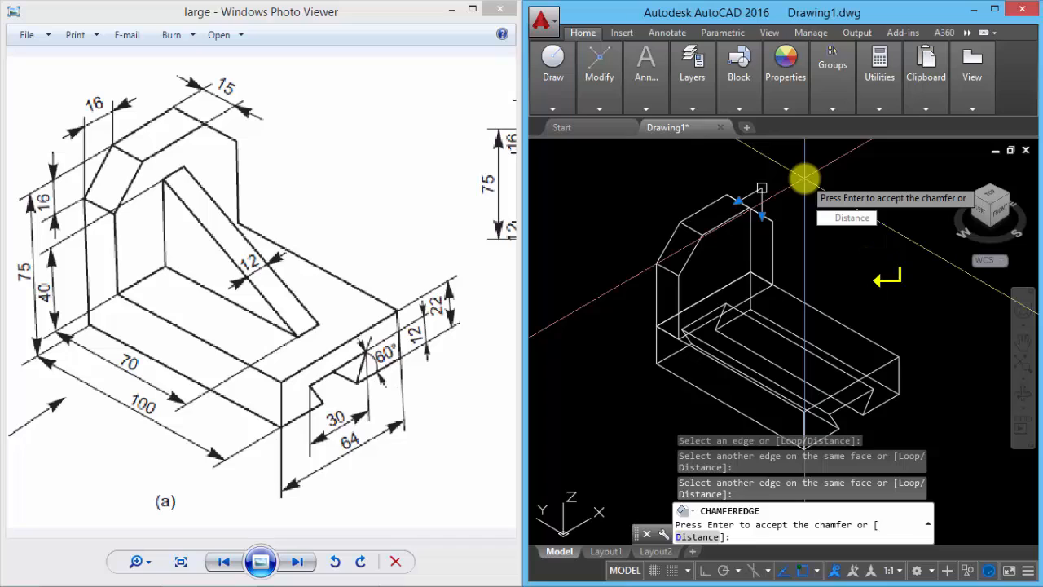
pyautogui.press('Return')
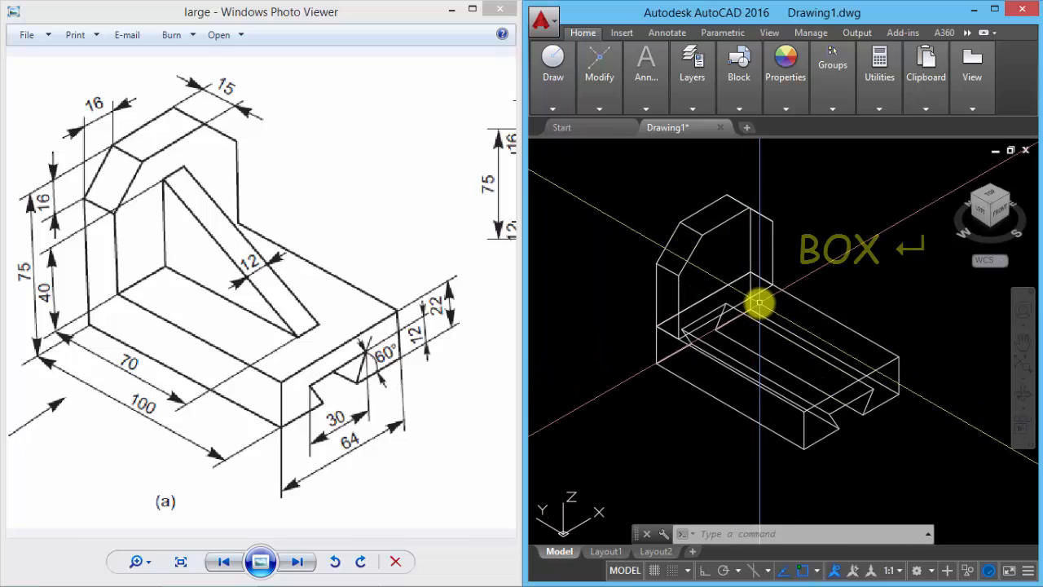
# Create the rib block as a box from the plate's front lower corner on the base's side edge, with its opposite corner at 12, -70, 40
pyautogui.write('BOX')
pyautogui.press('Return')
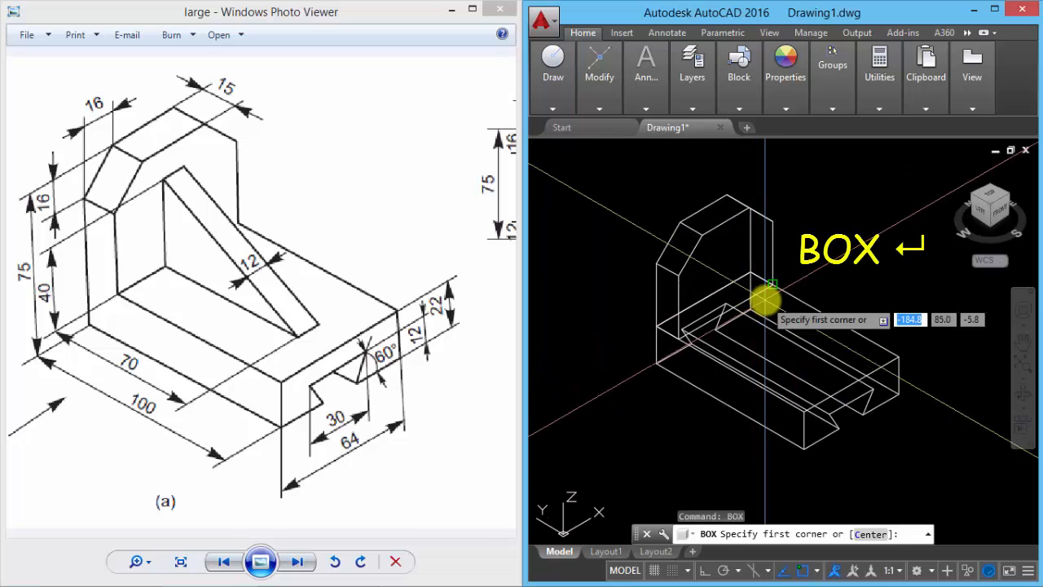
pyautogui.moveTo(856, 295); pyautogui.dragTo(825, 300, button='middle')
pyautogui.scroll(2, 825, 300)
pyautogui.scroll(-1, 823, 297)
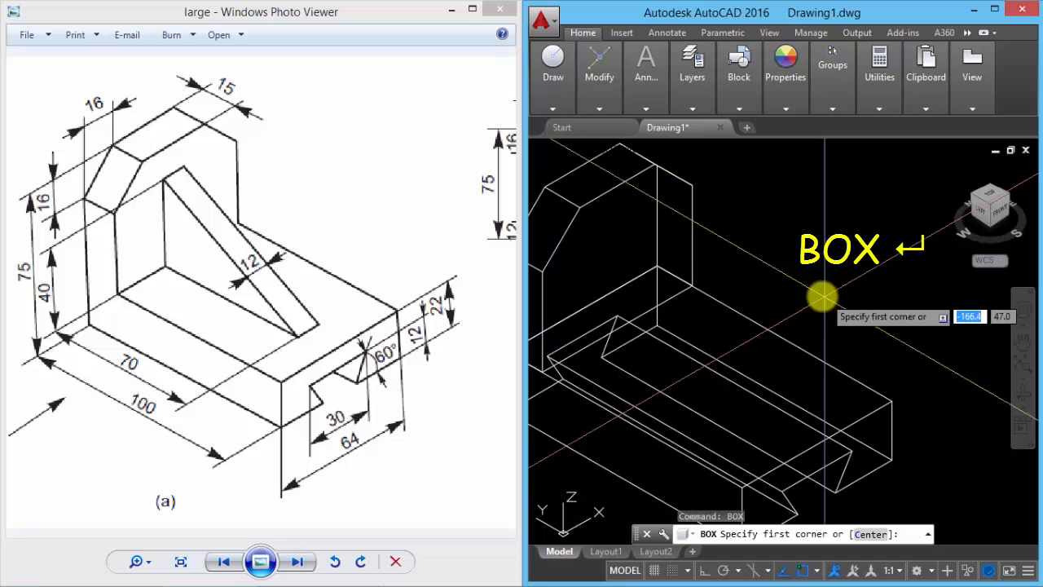
pyautogui.click(691, 285)
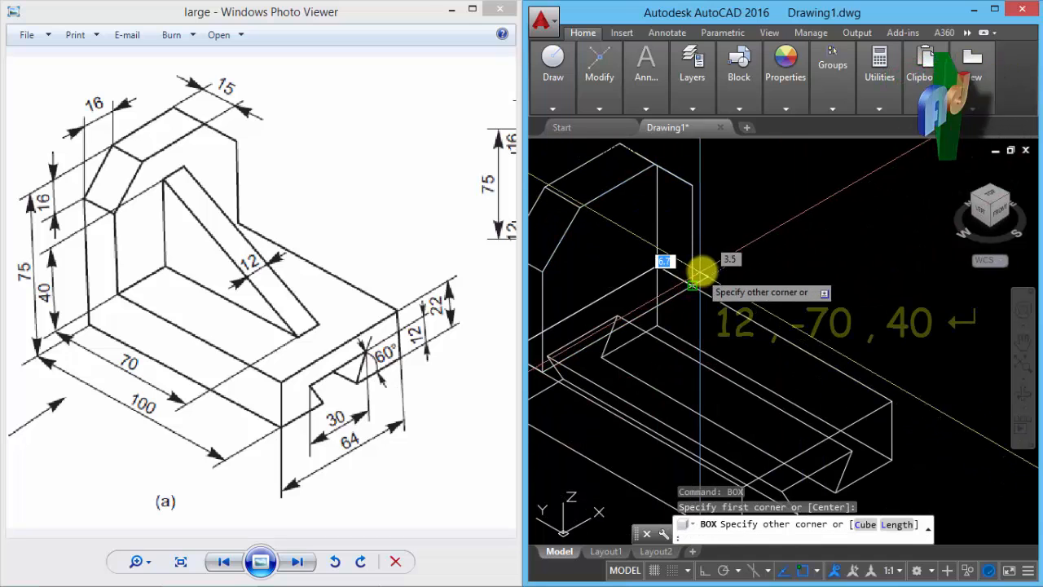
pyautogui.write('12')
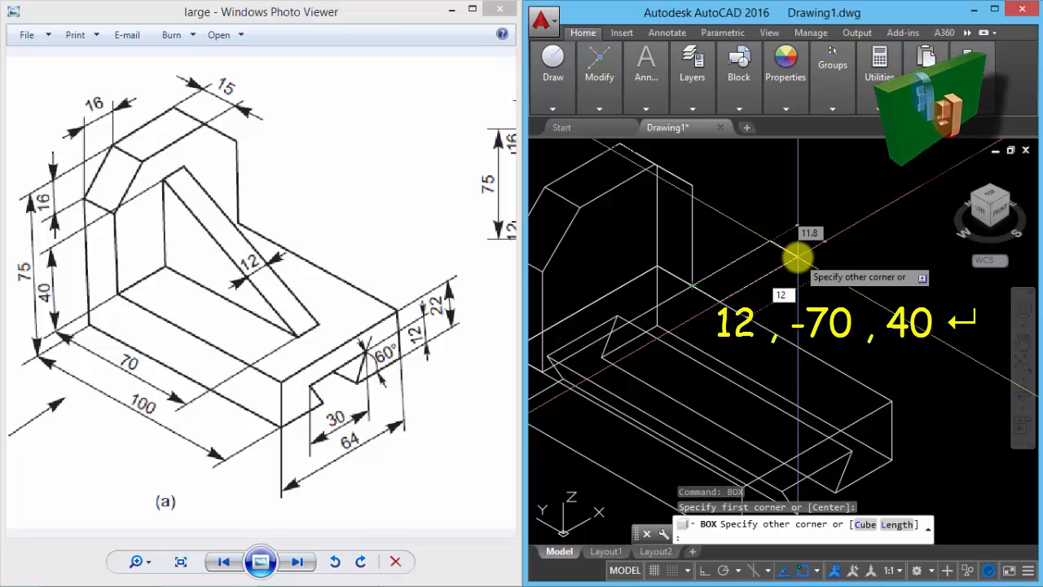
pyautogui.write(',')
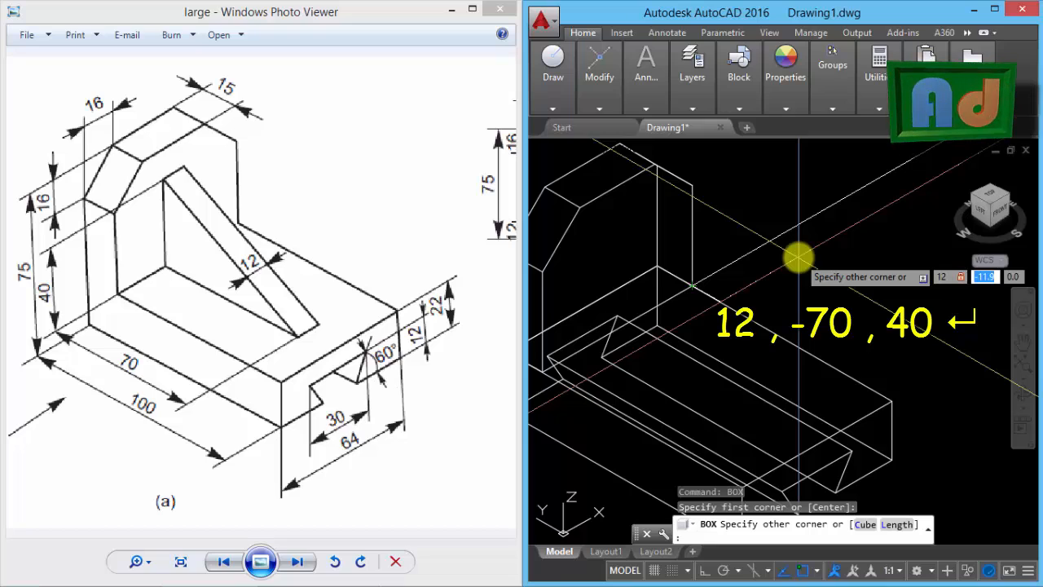
pyautogui.write('-70')
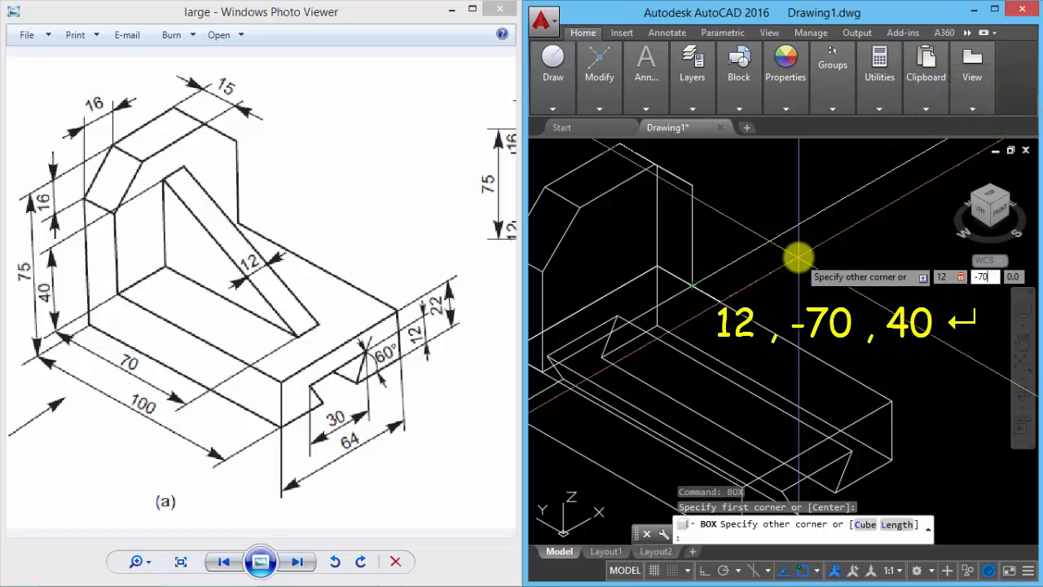
pyautogui.write(',')
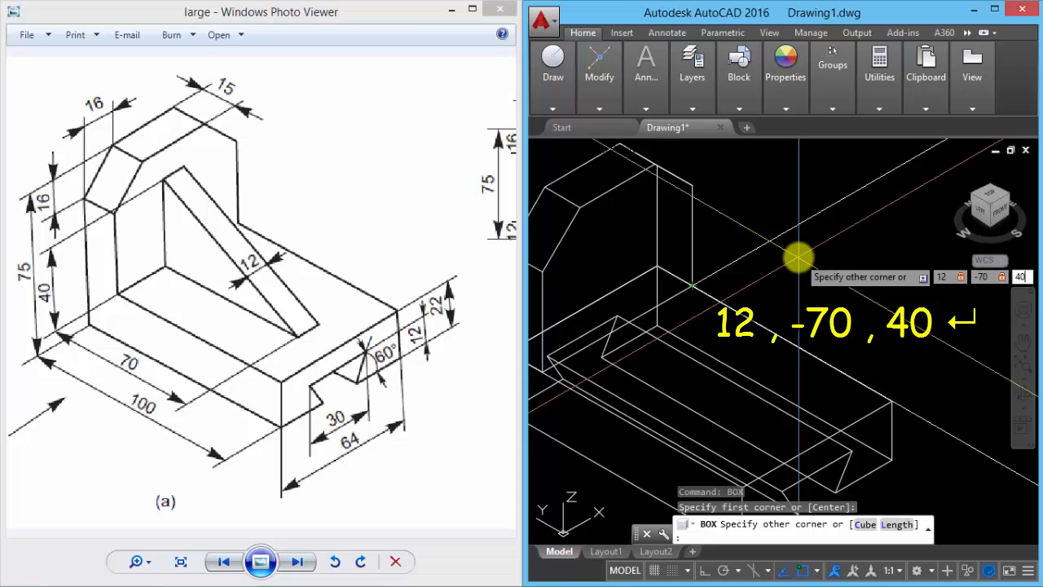
pyautogui.write('40')
pyautogui.press('Return')
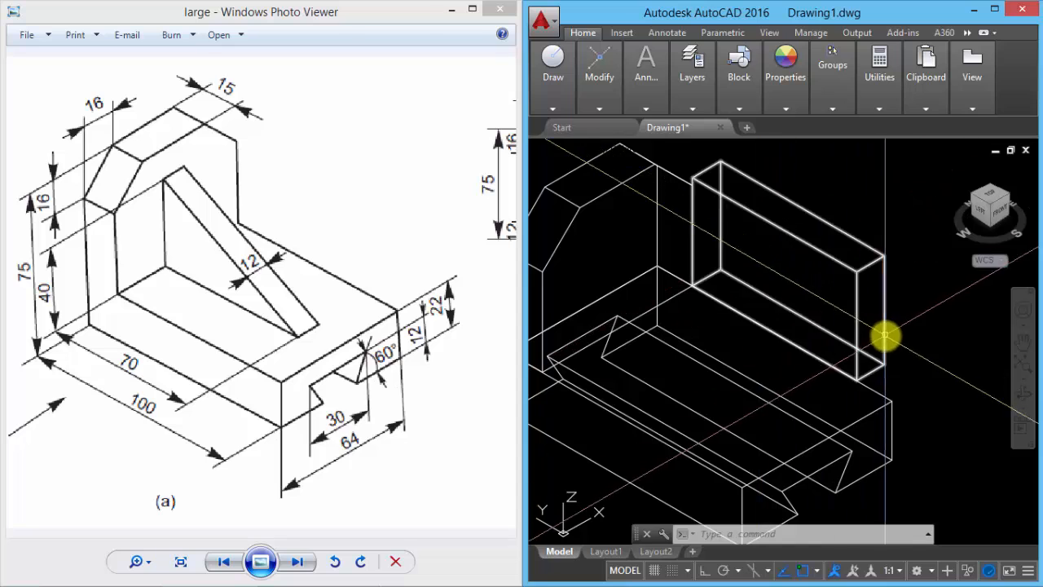
# Slice the rib block diagonally with a three-point plane from its top edge at the plate to its far bottom edge, keeping the lower wedge
pyautogui.write('sl')
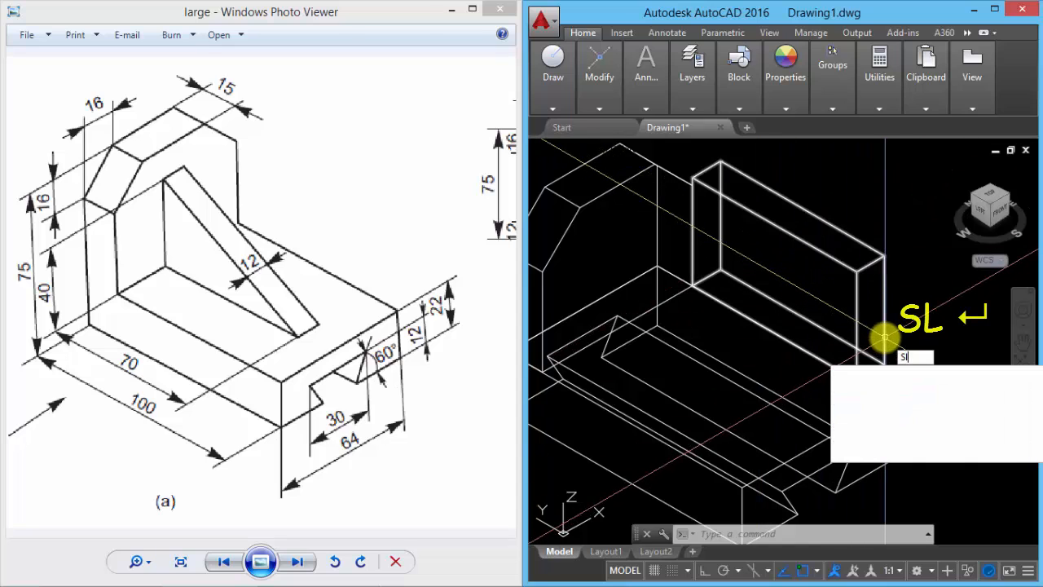
pyautogui.press('Return')
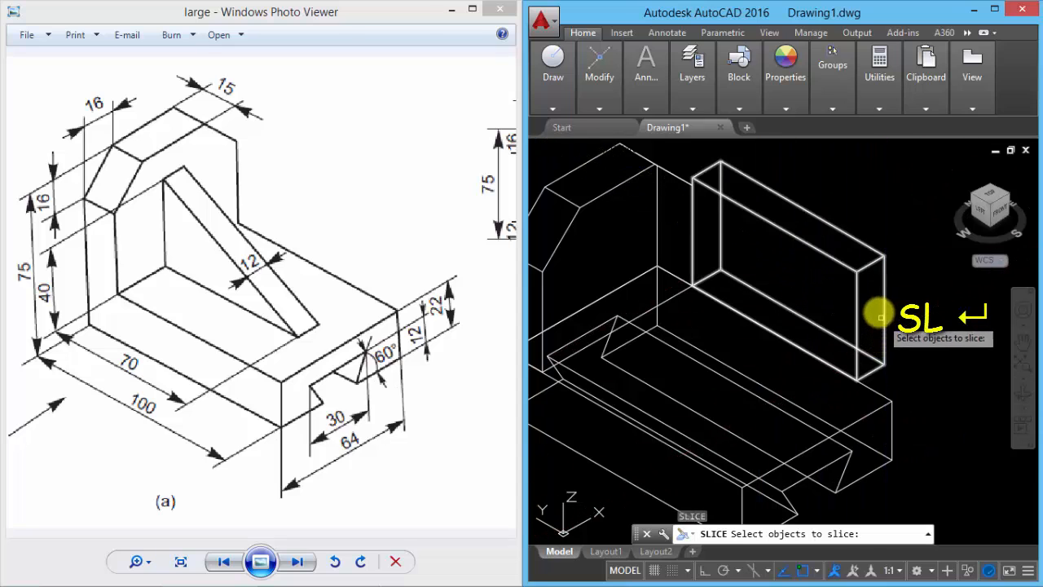
pyautogui.click(886, 270)
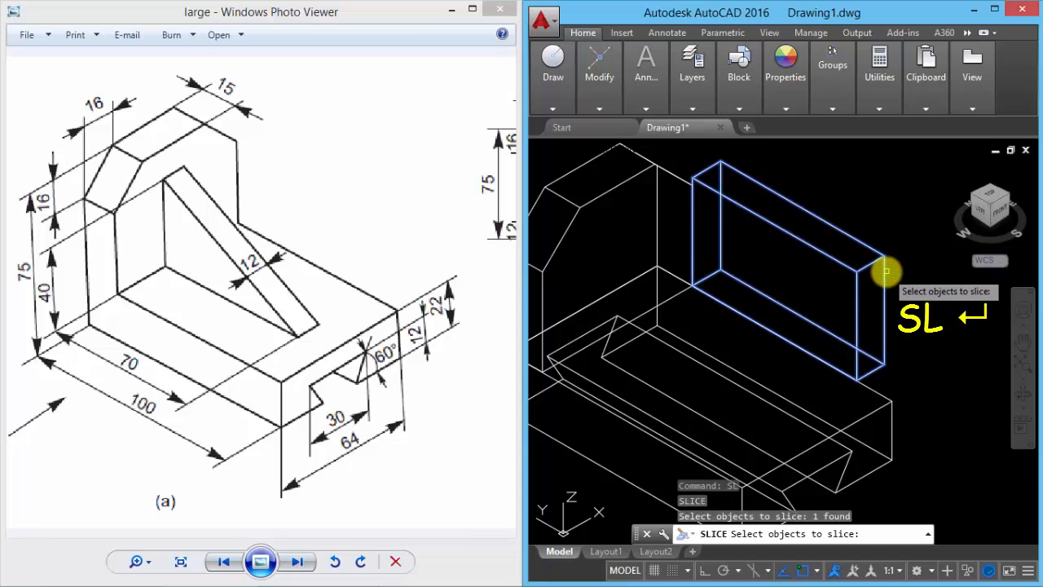
pyautogui.press('Return')
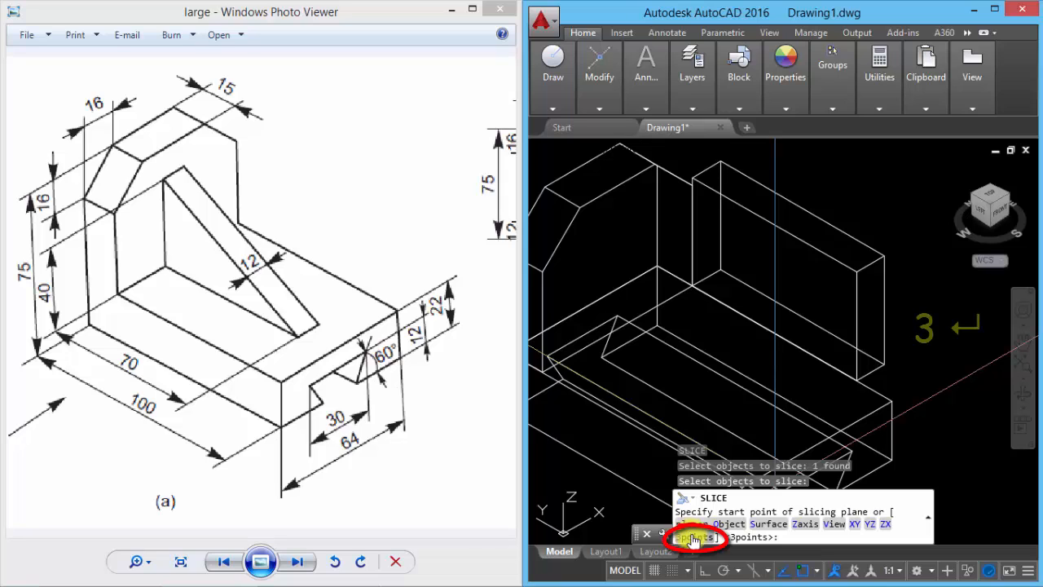
pyautogui.write('3')
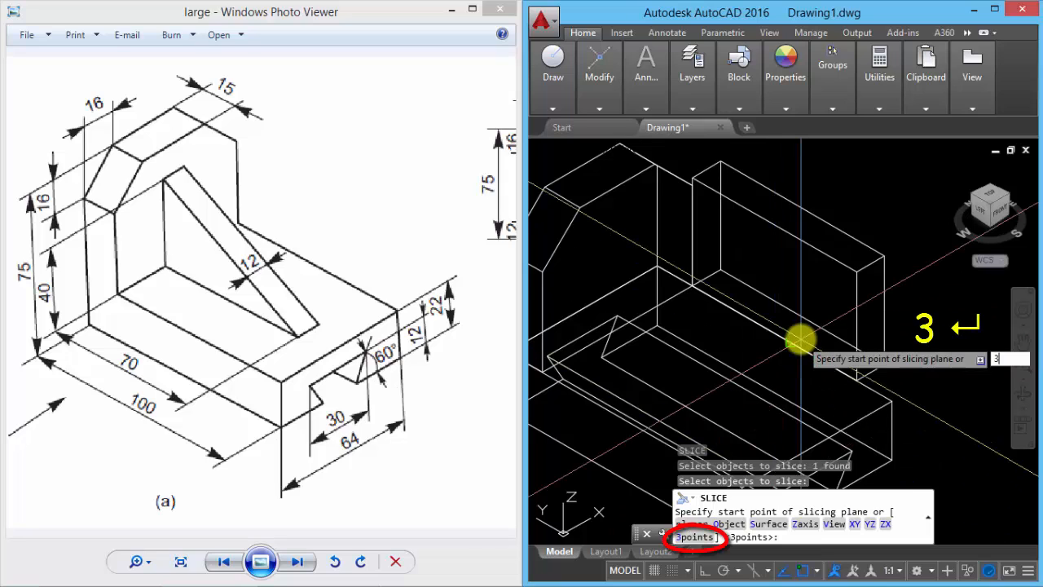
pyautogui.press('Return')
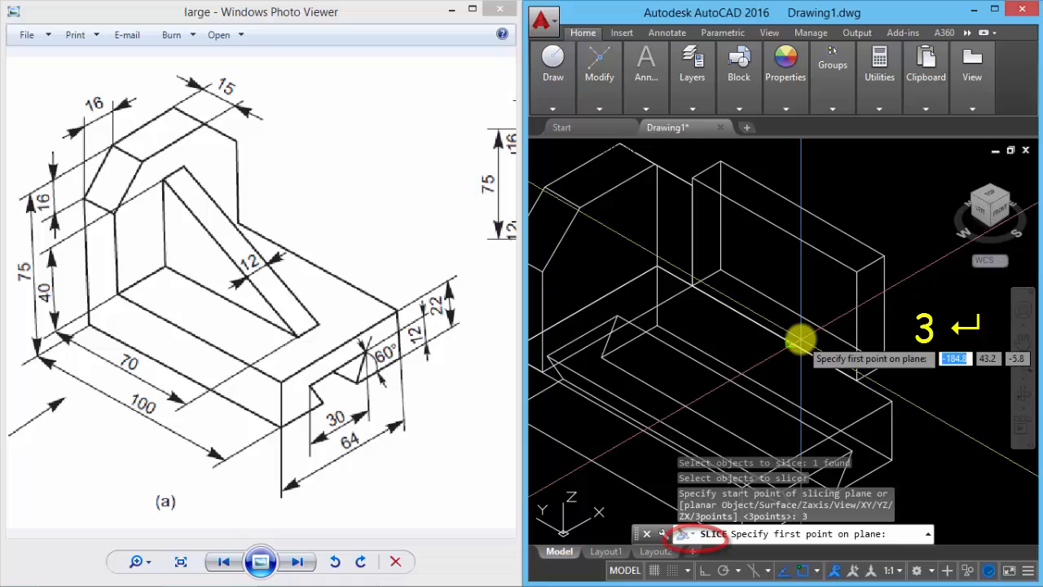
pyautogui.click(693, 178)
pyautogui.click(721, 161)
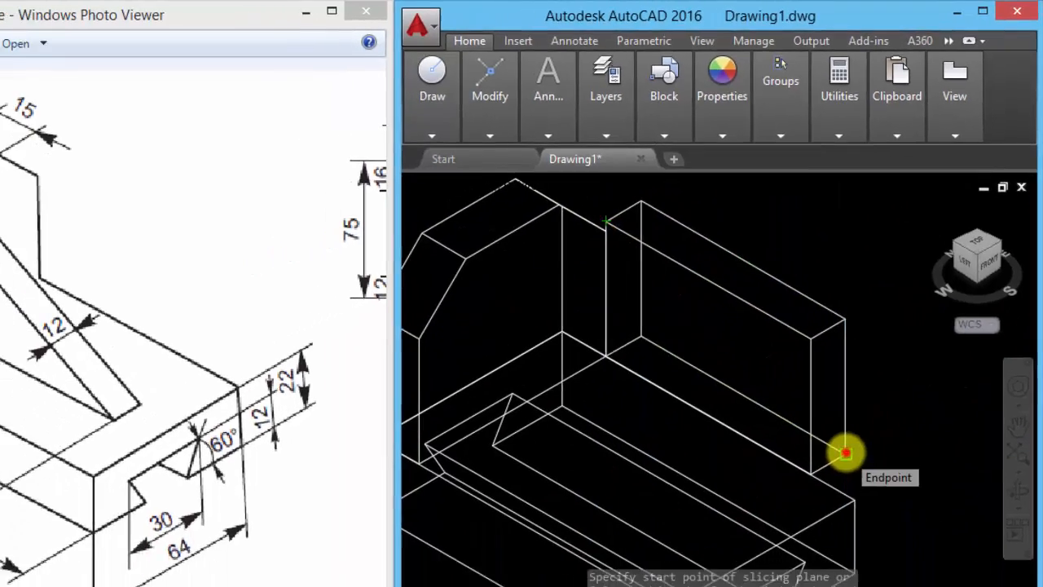
pyautogui.click(846, 452)
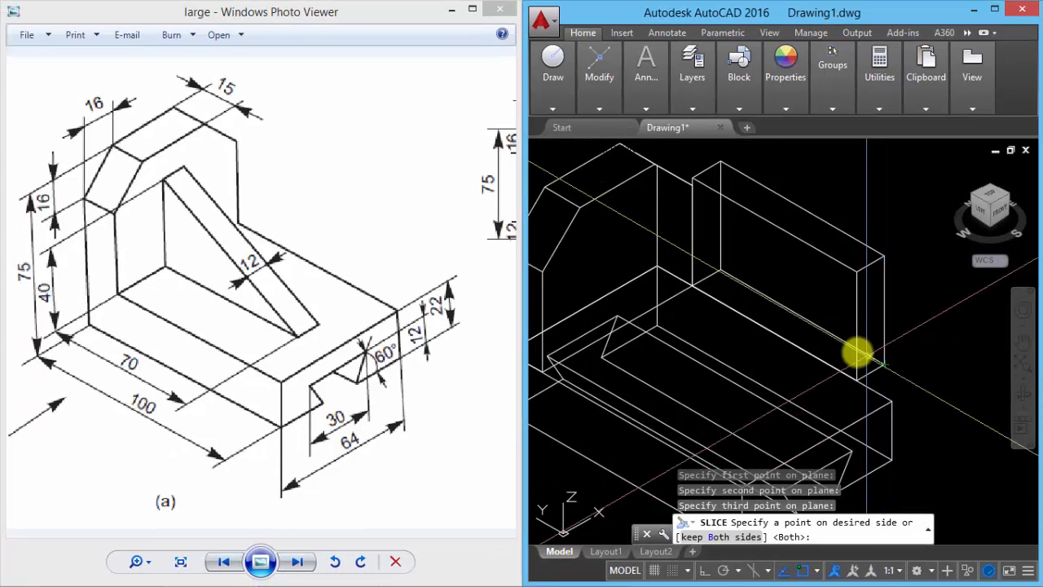
pyautogui.click(693, 284)
# Move the rib wedge from the midpoint of its lower back edge to the midpoint of the upright plate's lower front edge on the base
pyautogui.moveTo(820, 283); pyautogui.dragTo(893, 264, button='middle')
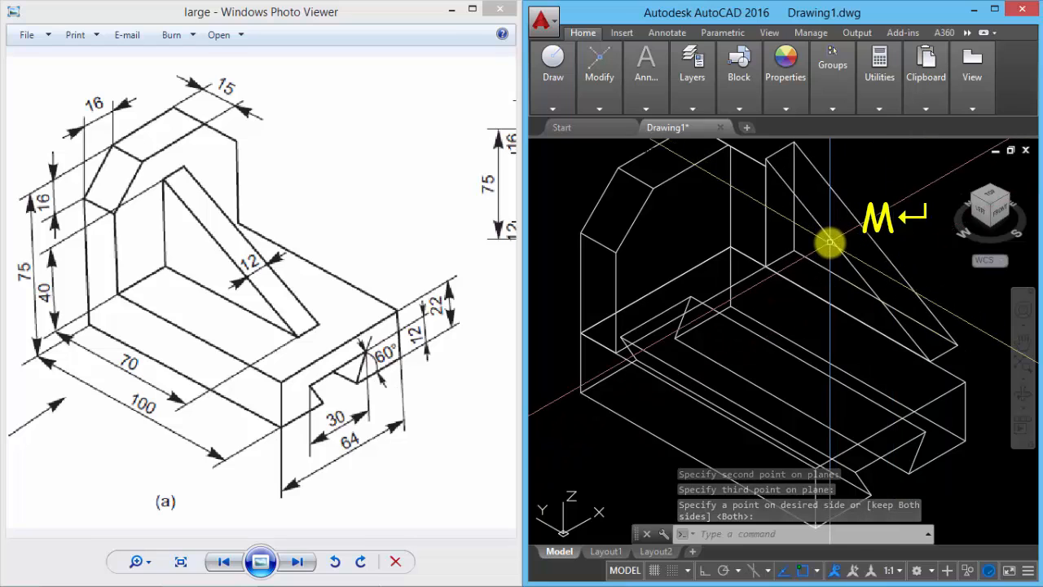
pyautogui.write('m')
pyautogui.press('Return')
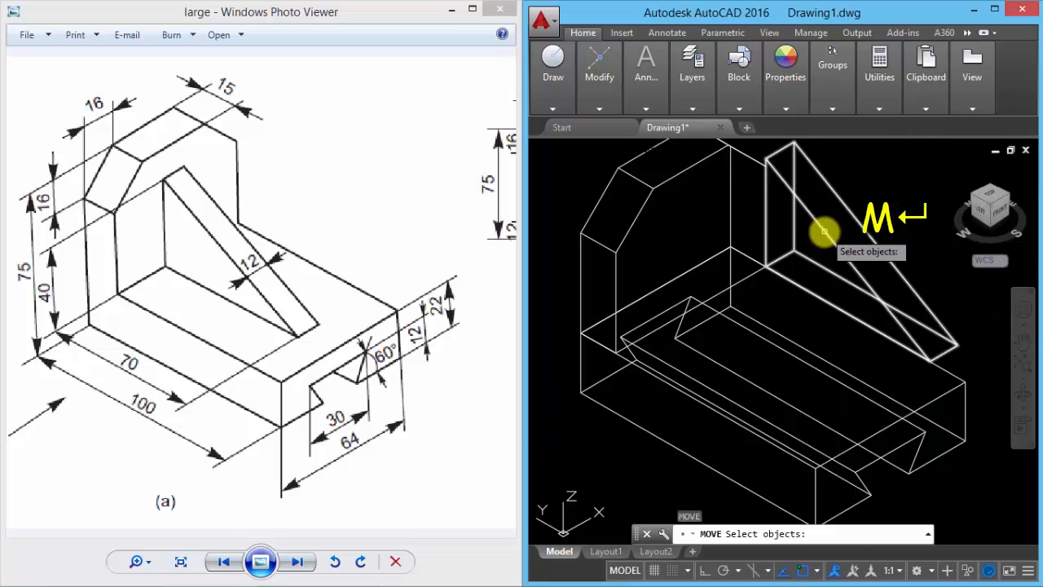
pyautogui.press('Return')
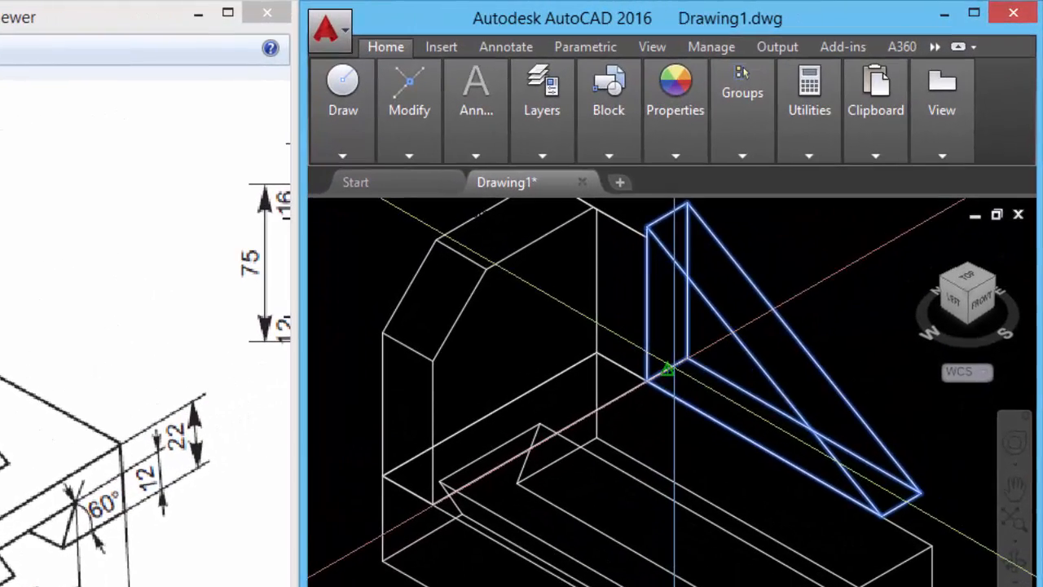
pyautogui.click(764, 274)
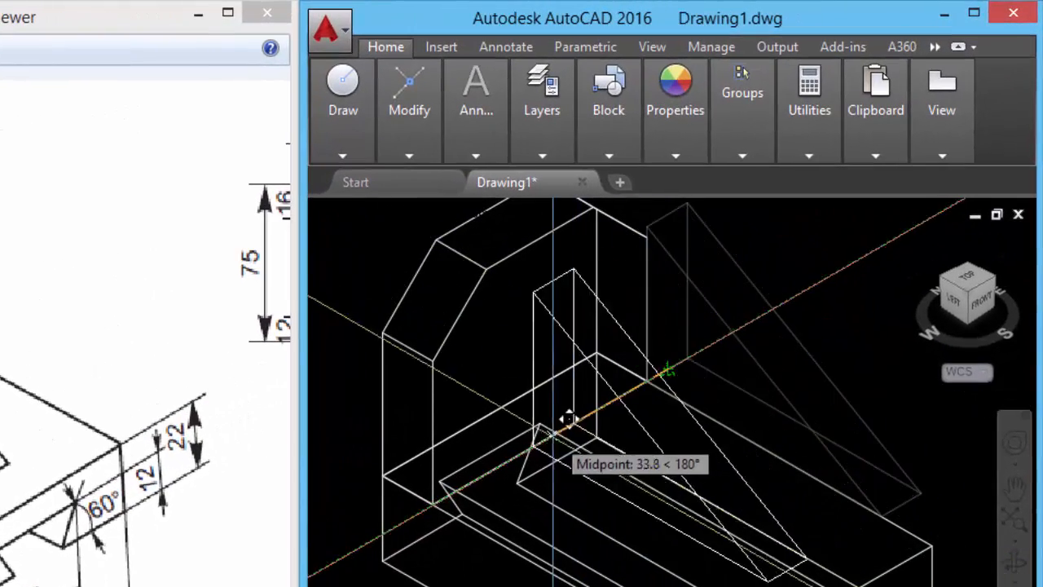
pyautogui.click(540, 445)
# Union the slotted base, the chamfered upright plate and the rib into one solid
pyautogui.moveTo(540, 445); pyautogui.dragTo(817, 370, button='middle')
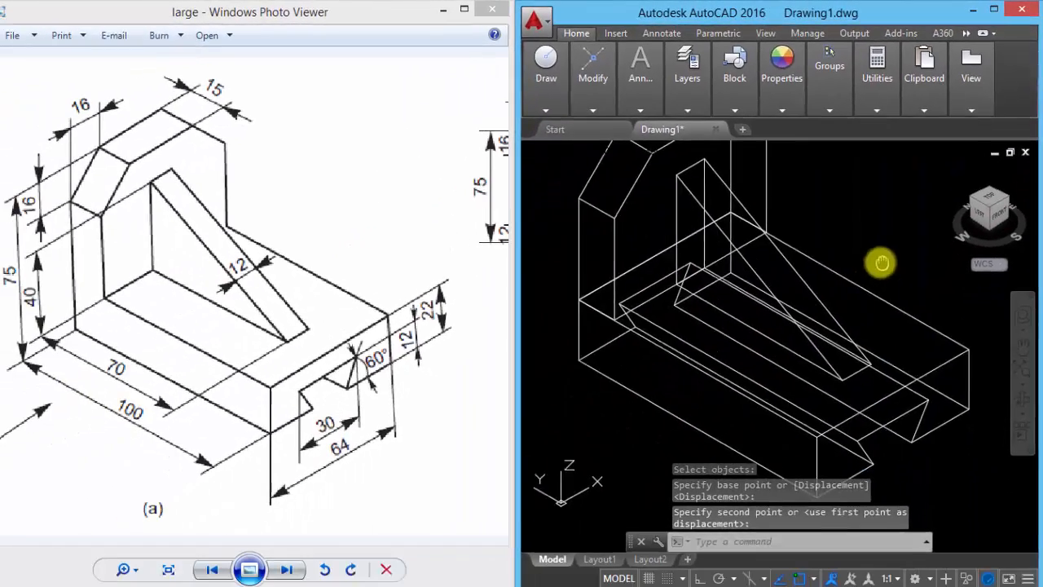
pyautogui.moveTo(882, 263)
pyautogui.mouseDown(button='middle')
pyautogui.moveTo(883, 283)
pyautogui.moveTo(855, 287)
pyautogui.mouseUp(button='middle')
pyautogui.scroll(-2, 869, 293)
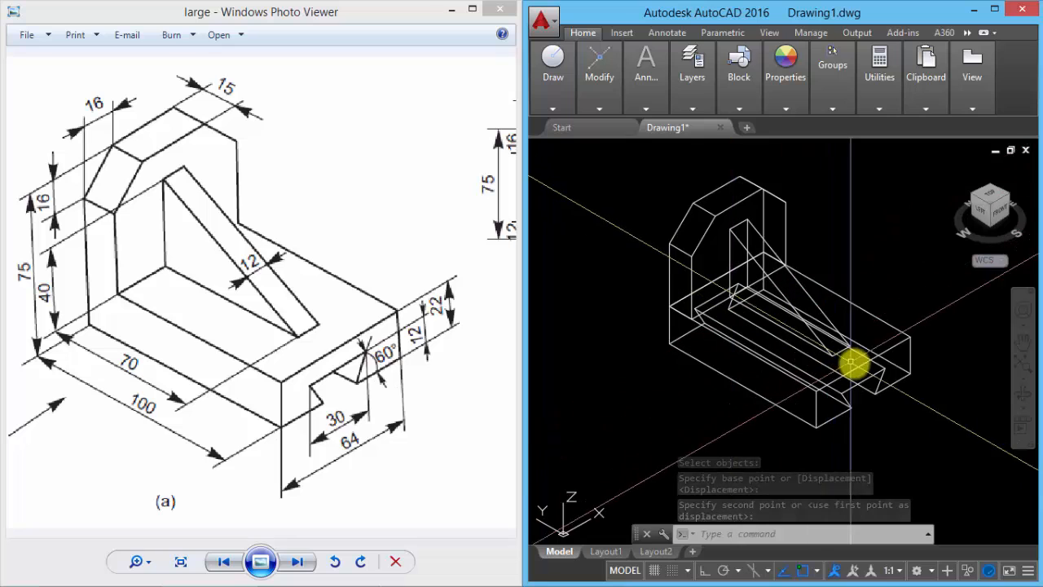
pyautogui.write('UNI')
pyautogui.press('Return')
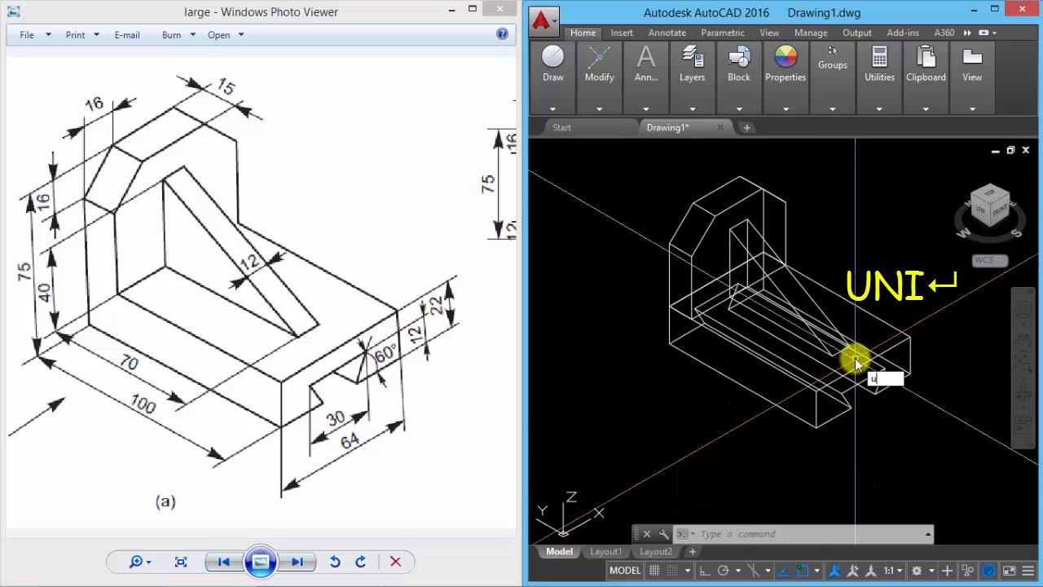
pyautogui.click(881, 441)
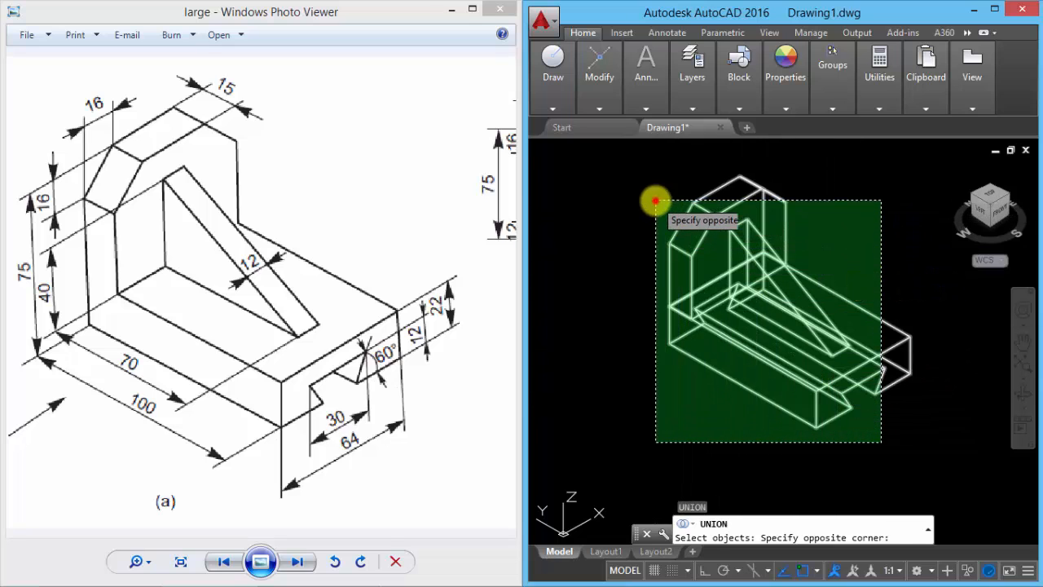
pyautogui.click(655, 200)
pyautogui.press('Return')
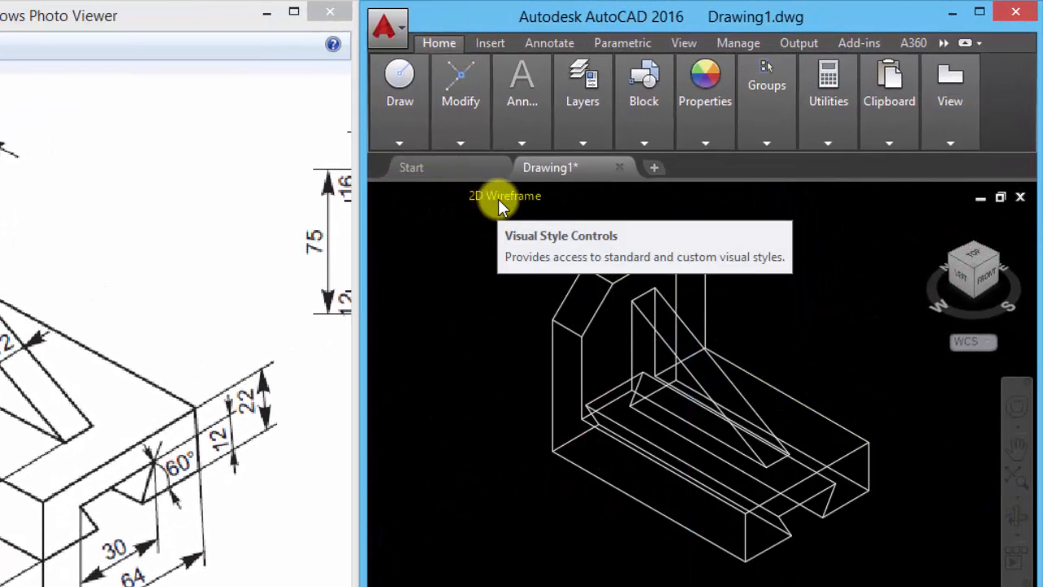
# Set the visual style to Conceptual and orbit to a lower view of the finished bracket
pyautogui.click(498, 196)
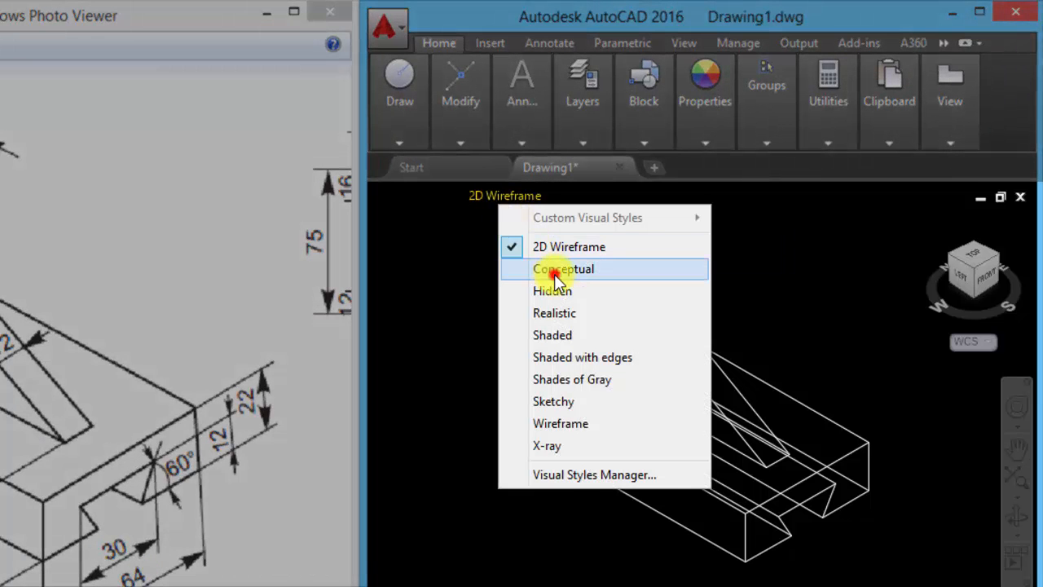
pyautogui.click(554, 272)
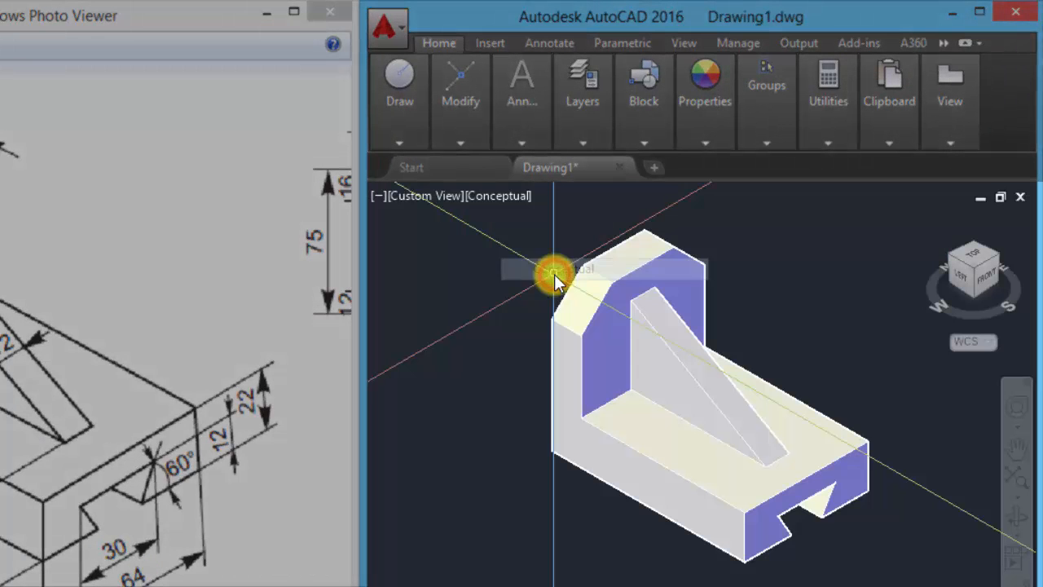
pyautogui.keyDown('shift'); pyautogui.moveTo(877, 553); pyautogui.dragTo(918, 478, button='middle'); pyautogui.keyUp('shift')
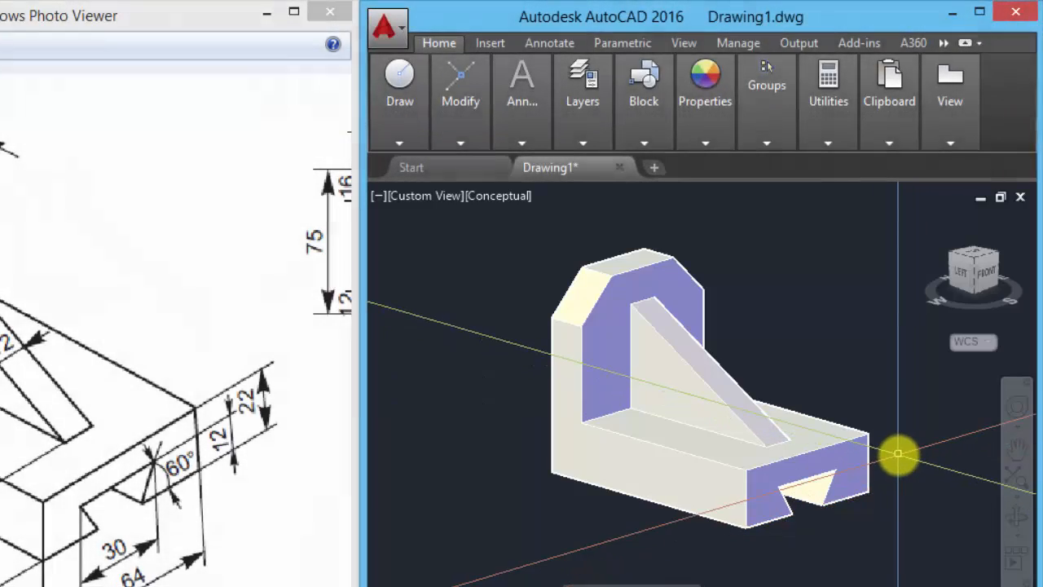